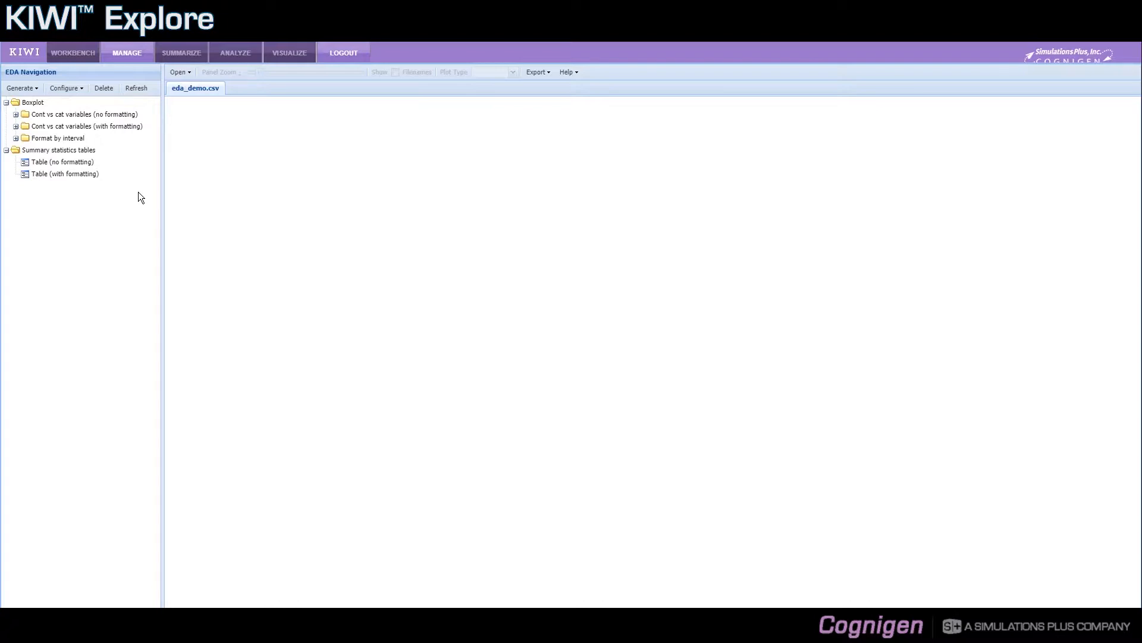
Open the format collection "Format w/ categorized CrCL" for editing from the Format Collection Manager.
{"action": "left_click", "coordinate": [82, 93]}
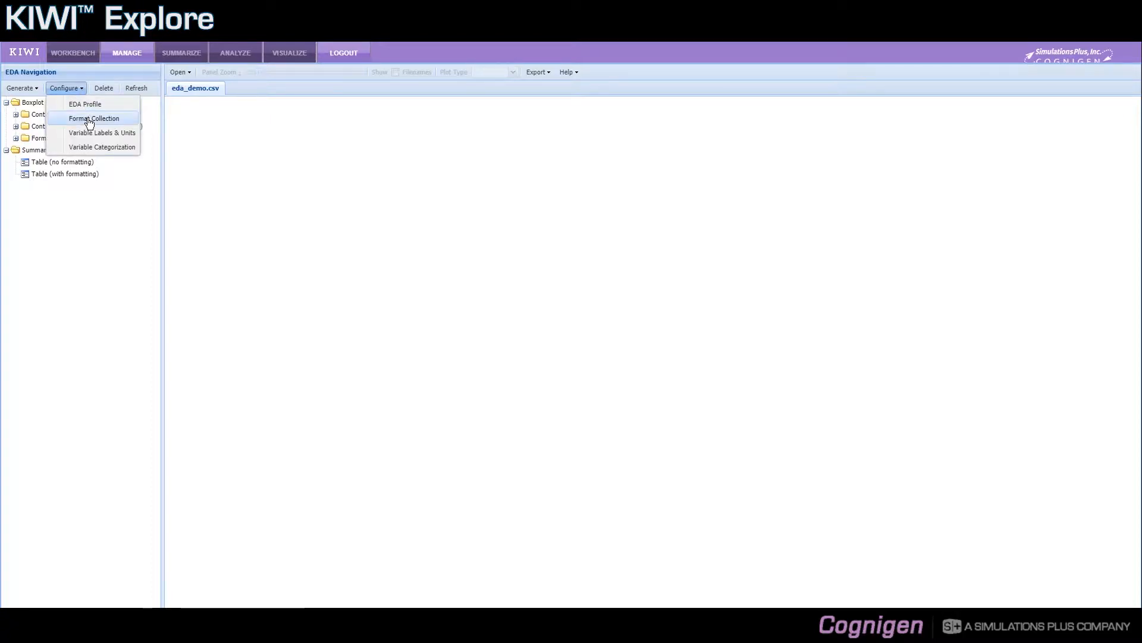
{"action": "left_click", "coordinate": [89, 123]}
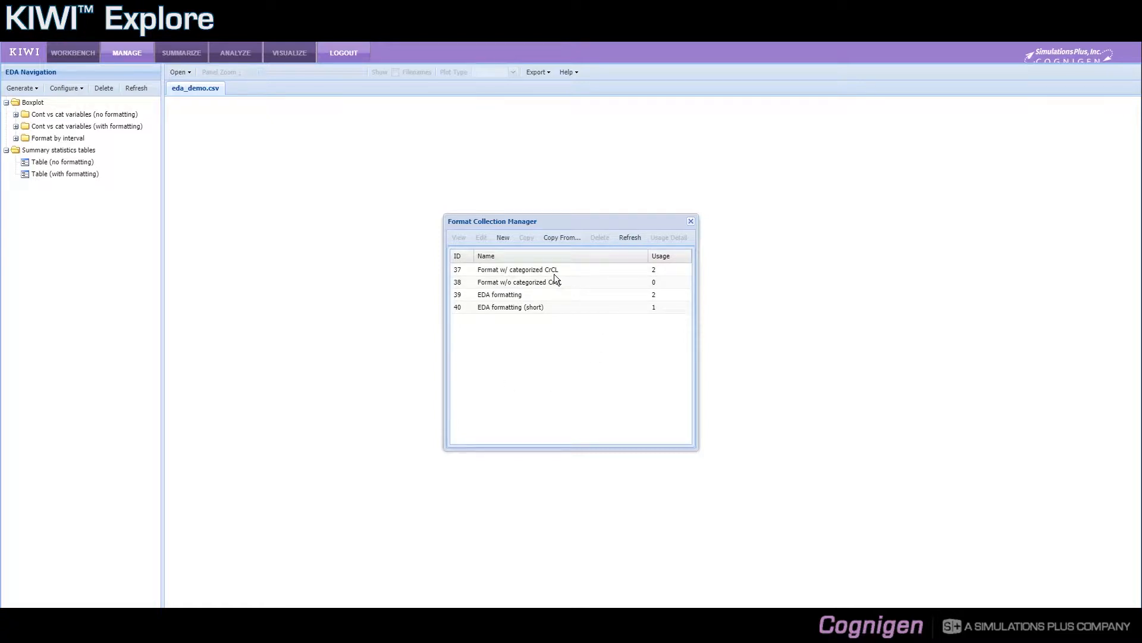
{"action": "left_click", "coordinate": [516, 272]}
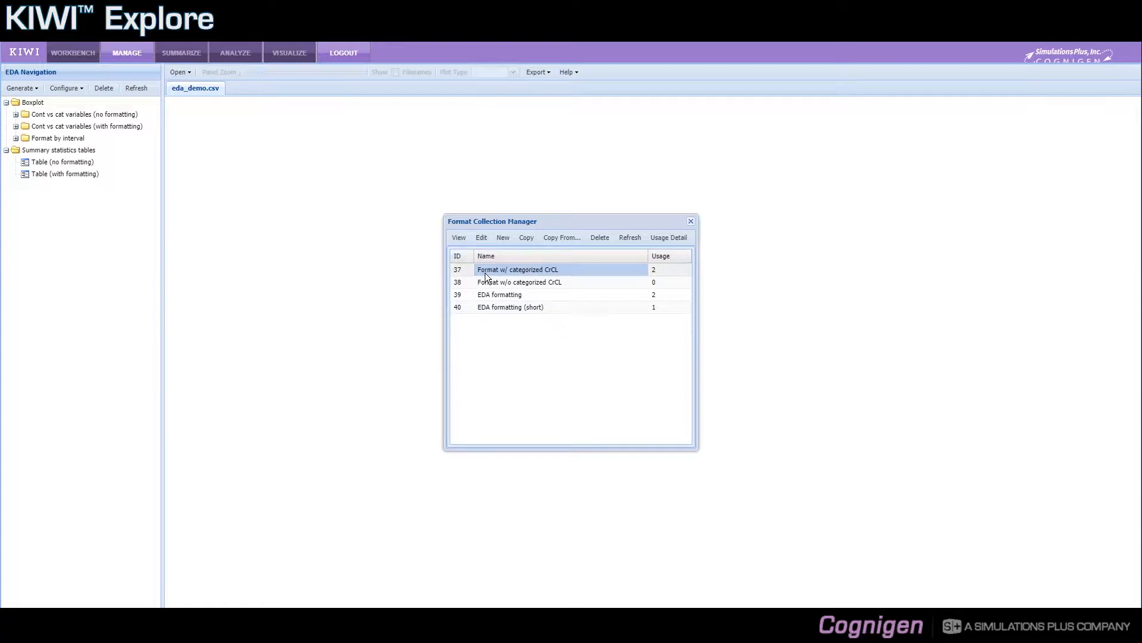
{"action": "left_click", "coordinate": [480, 240]}
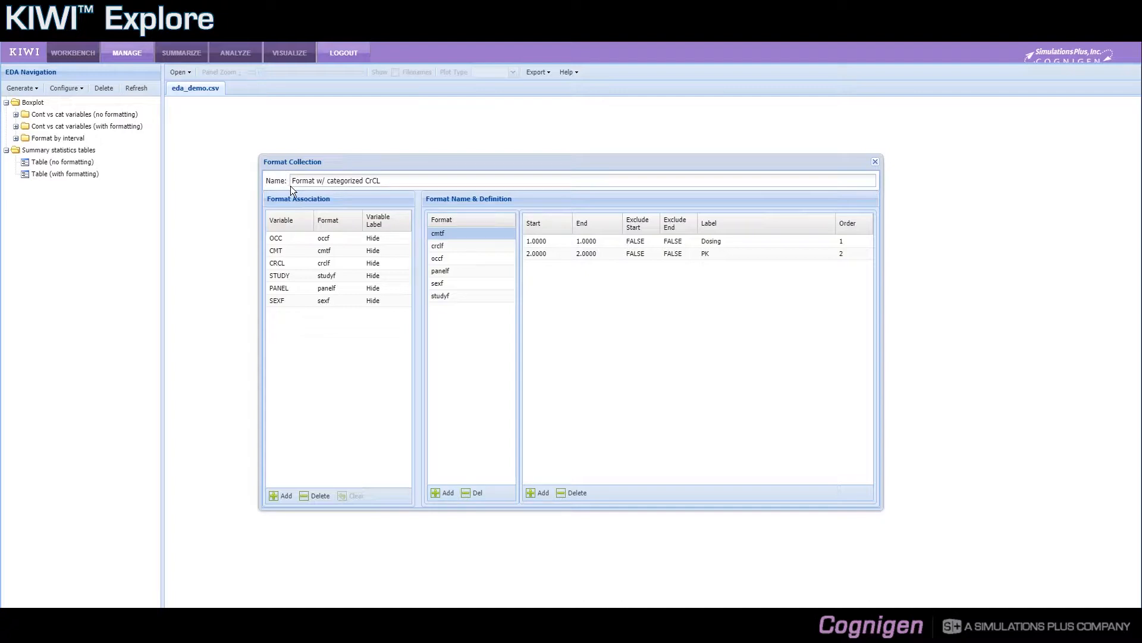
{"action": "left_click", "coordinate": [400, 181]}
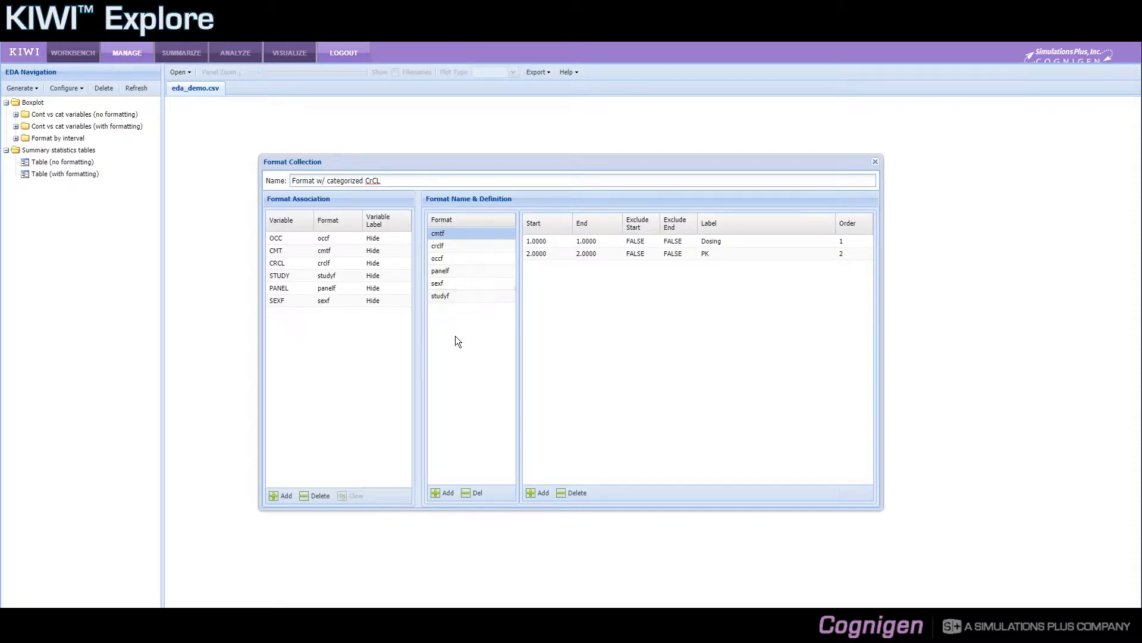
Add a format named "new" to the collection and delete it again.
{"action": "left_click", "coordinate": [450, 496]}
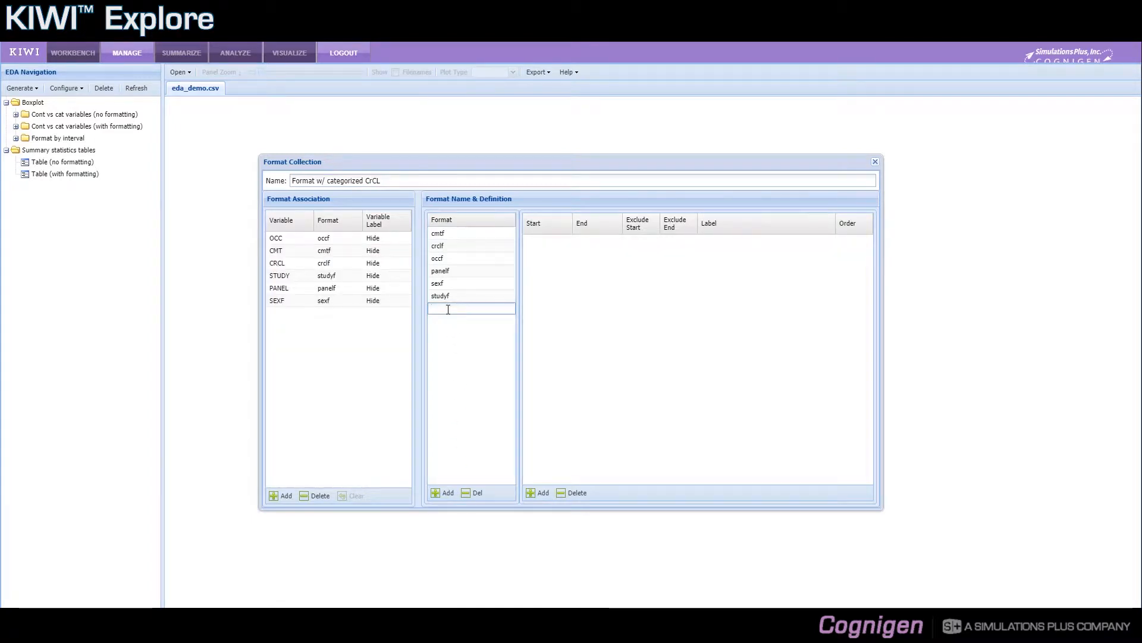
{"action": "type", "text": "new"}
{"action": "key", "text": "Return"}
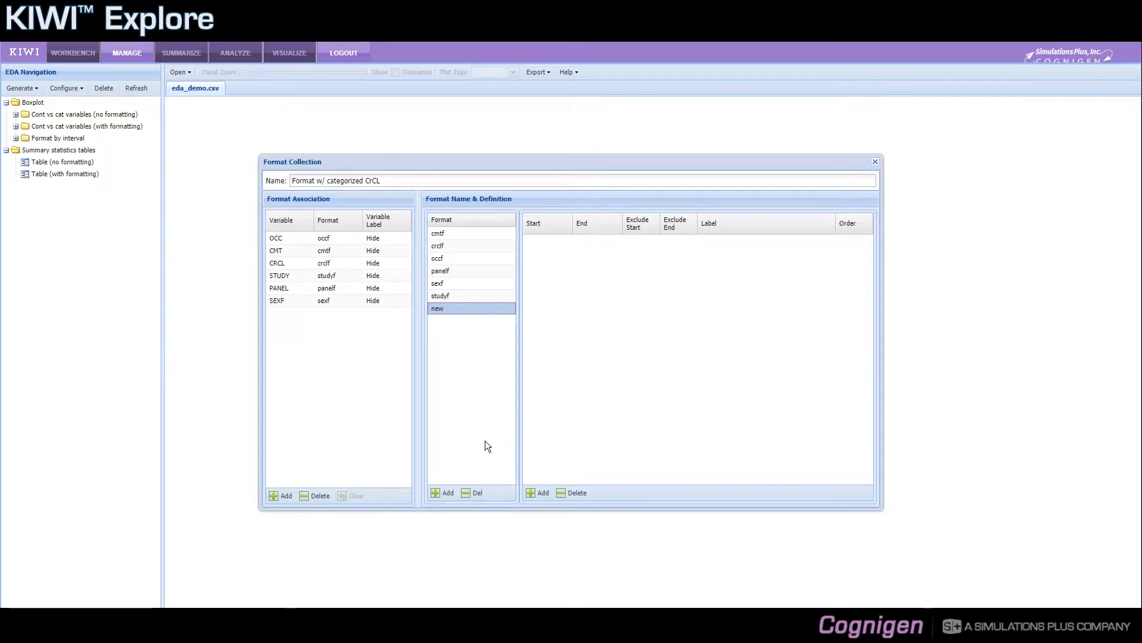
{"action": "left_click", "coordinate": [472, 494]}
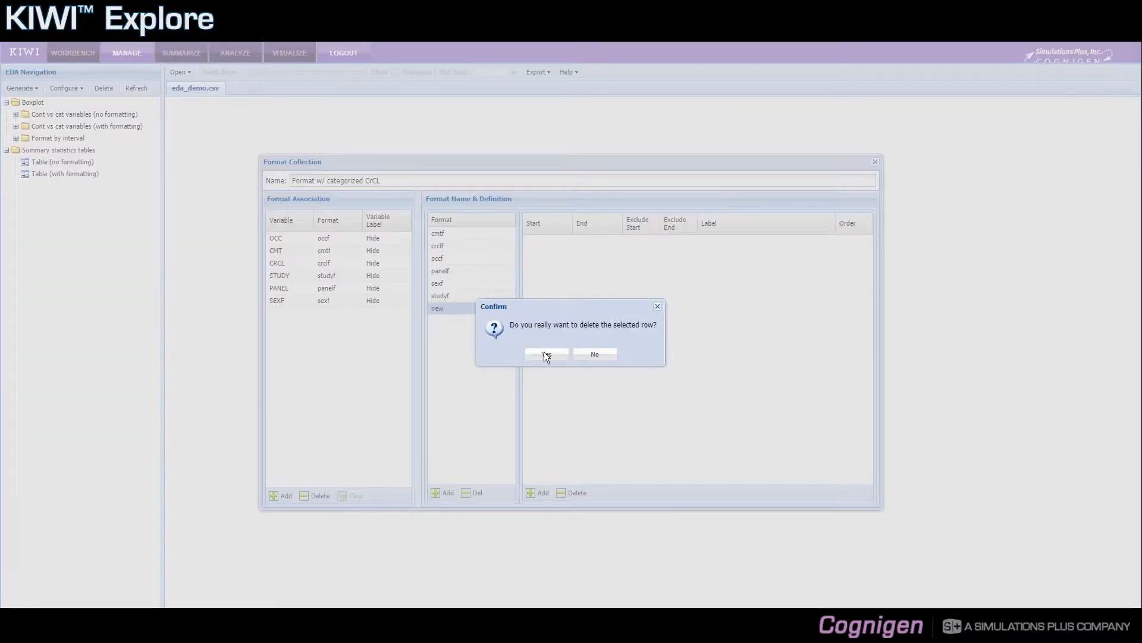
{"action": "left_click", "coordinate": [546, 354]}
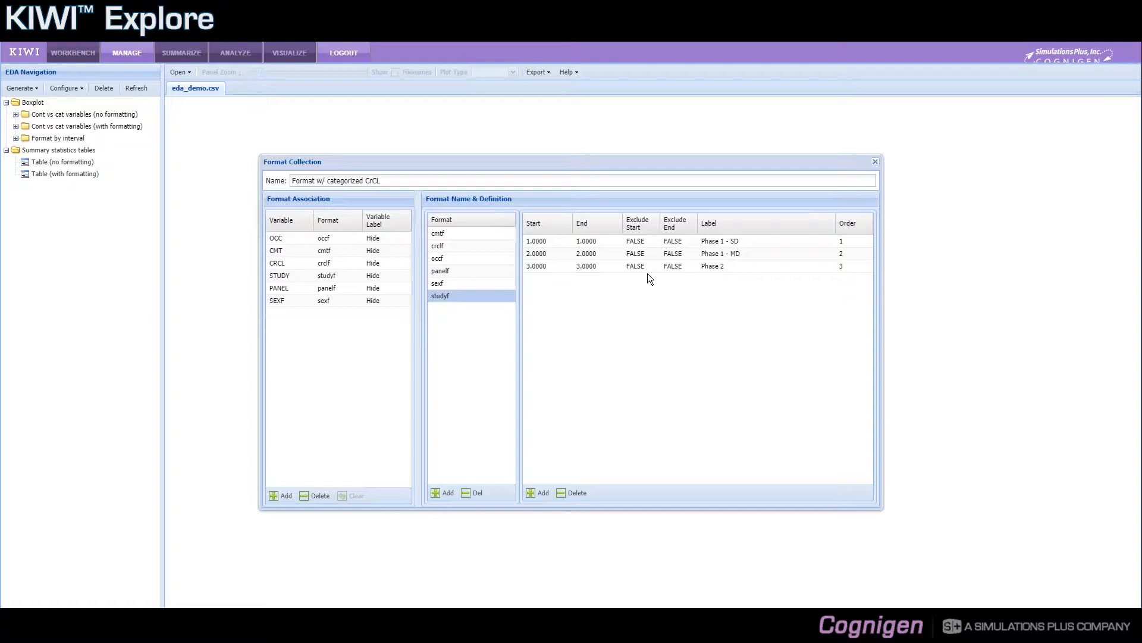
Display the range and label definitions of the crclf format.
{"action": "left_click", "coordinate": [482, 248]}
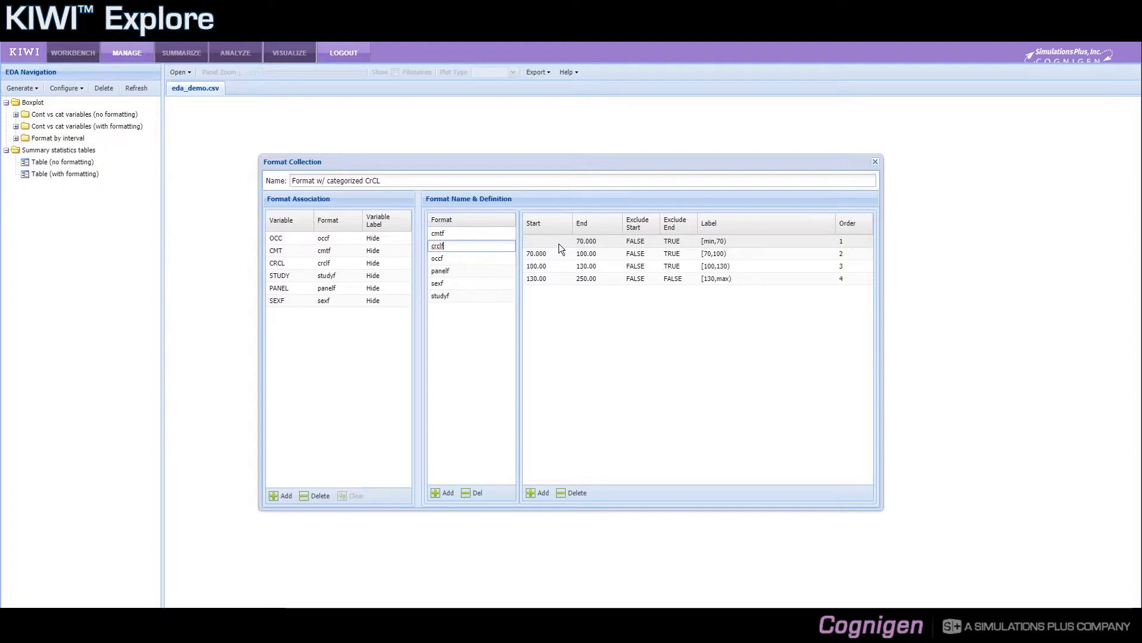
{"action": "left_click", "coordinate": [566, 306]}
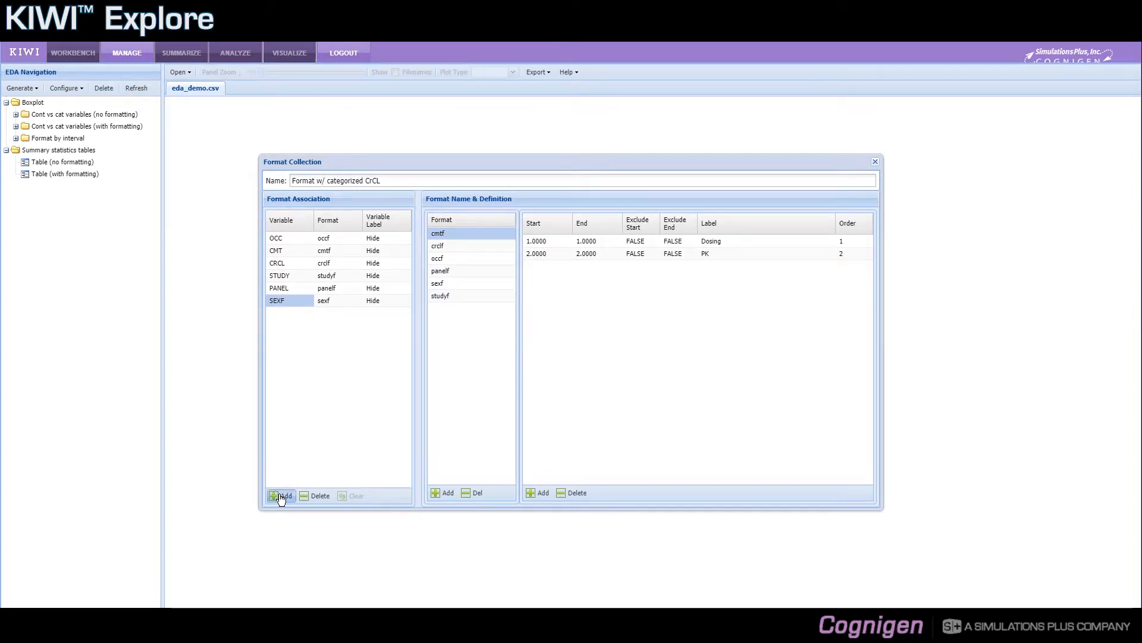
Add a format association row for the variable SEXFC.
{"action": "left_click", "coordinate": [281, 496]}
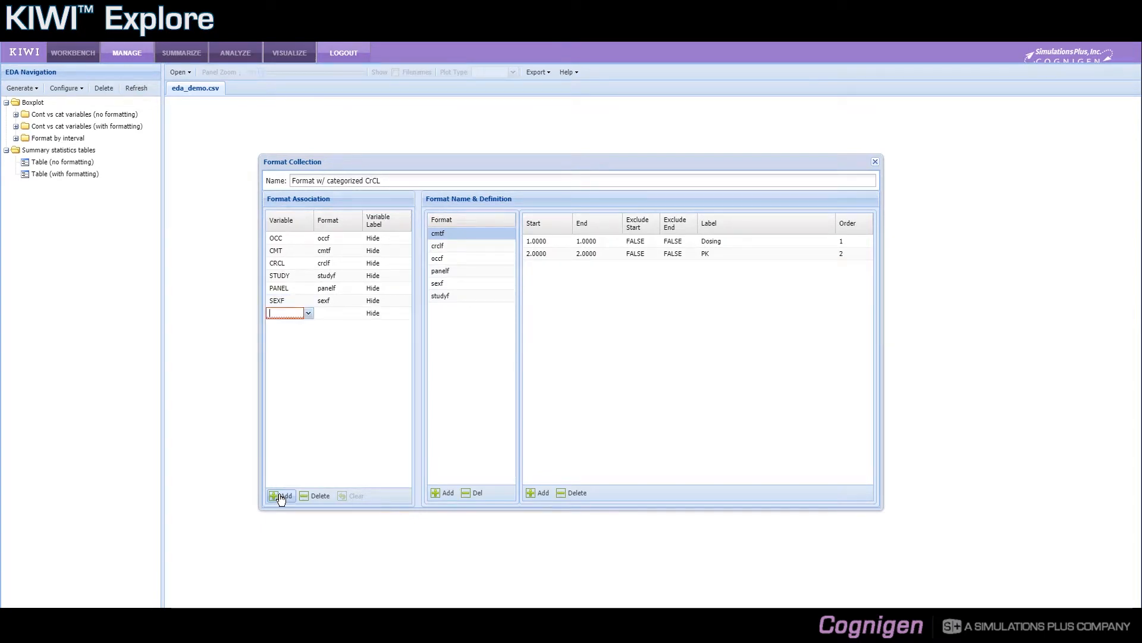
{"action": "left_click", "coordinate": [308, 315]}
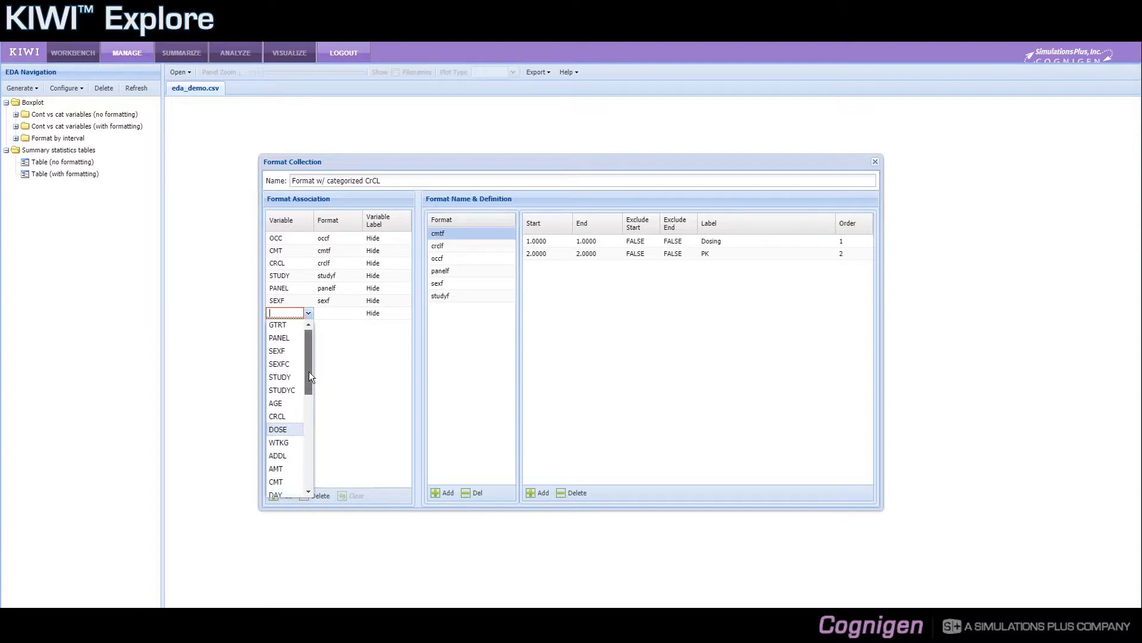
{"action": "scroll", "coordinate": [309, 369], "scroll_direction": "down", "scroll_amount": 3}
{"action": "left_click_drag", "start_coordinate": [310, 370], "coordinate": [310, 330]}
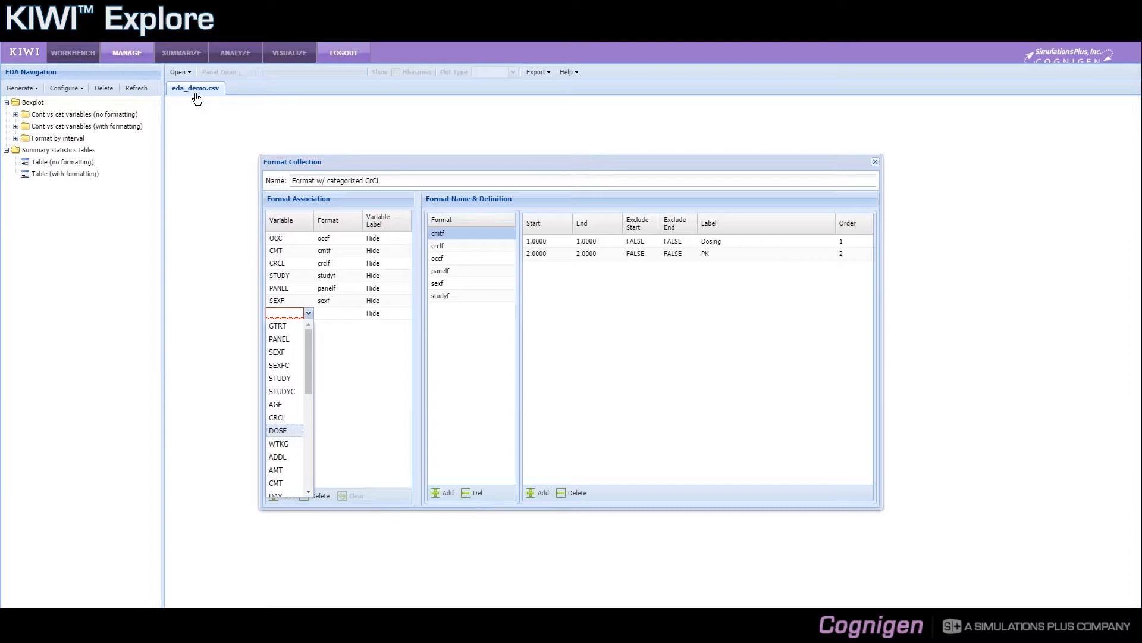
{"action": "left_click", "coordinate": [288, 365]}
{"action": "left_click", "coordinate": [333, 358]}
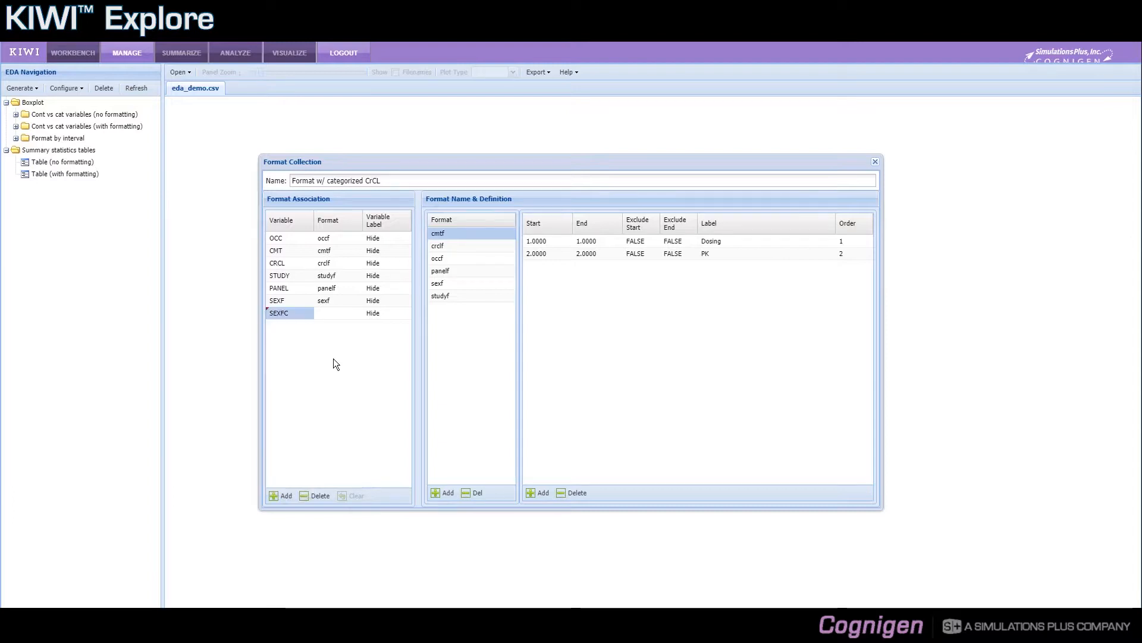
Assign the crclf format to the SEXFC variable.
{"action": "left_click", "coordinate": [351, 317]}
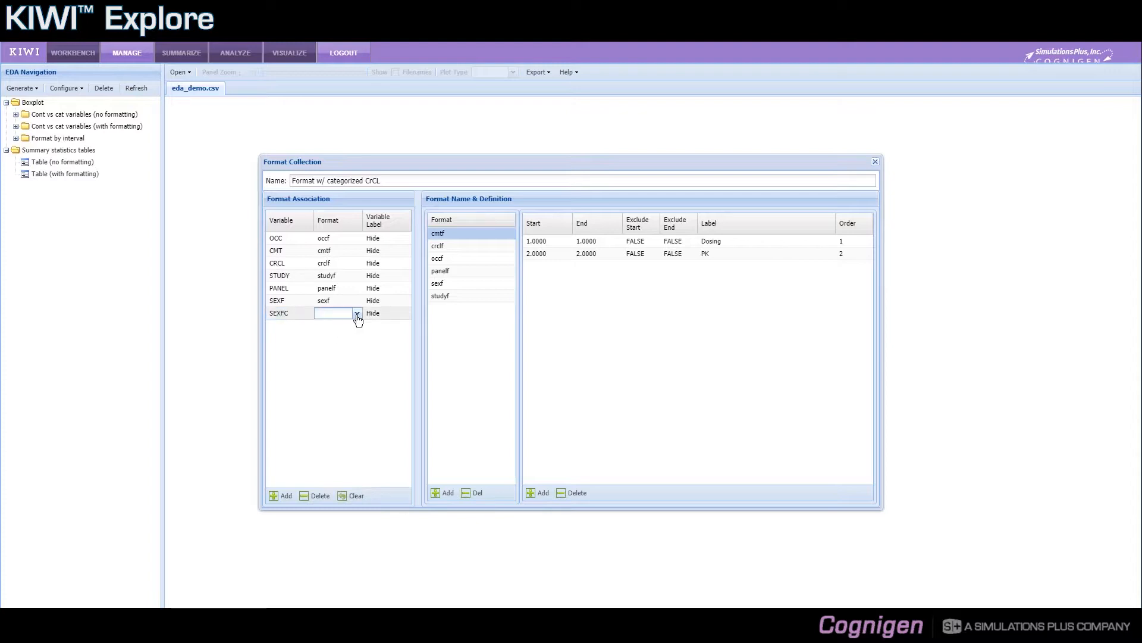
{"action": "left_click", "coordinate": [357, 315]}
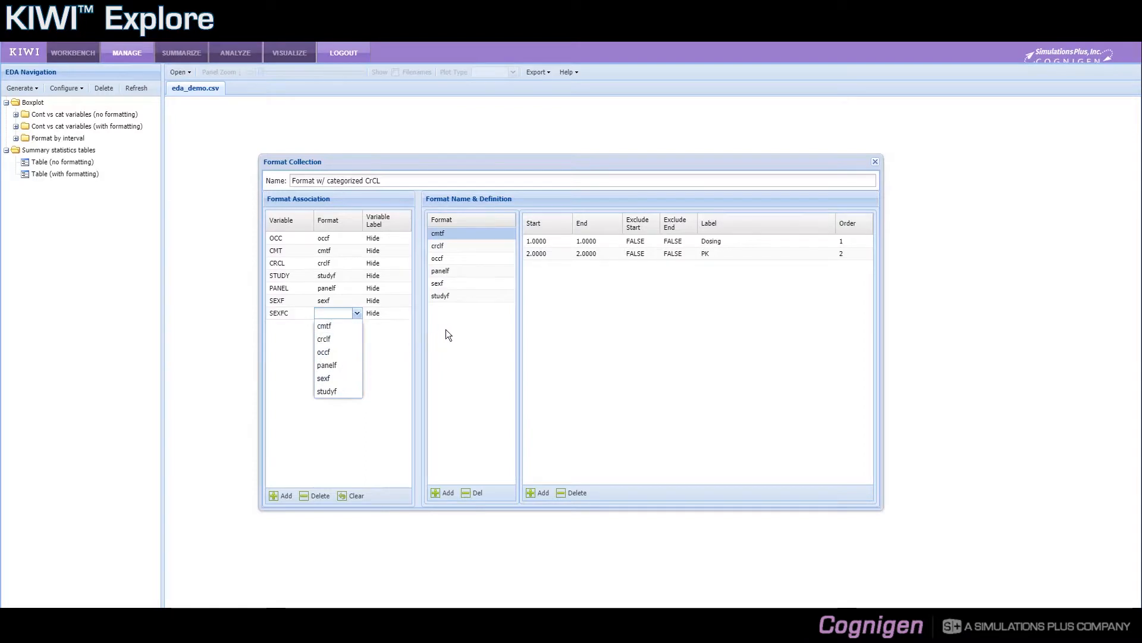
{"action": "left_click", "coordinate": [333, 339]}
{"action": "left_click", "coordinate": [363, 339]}
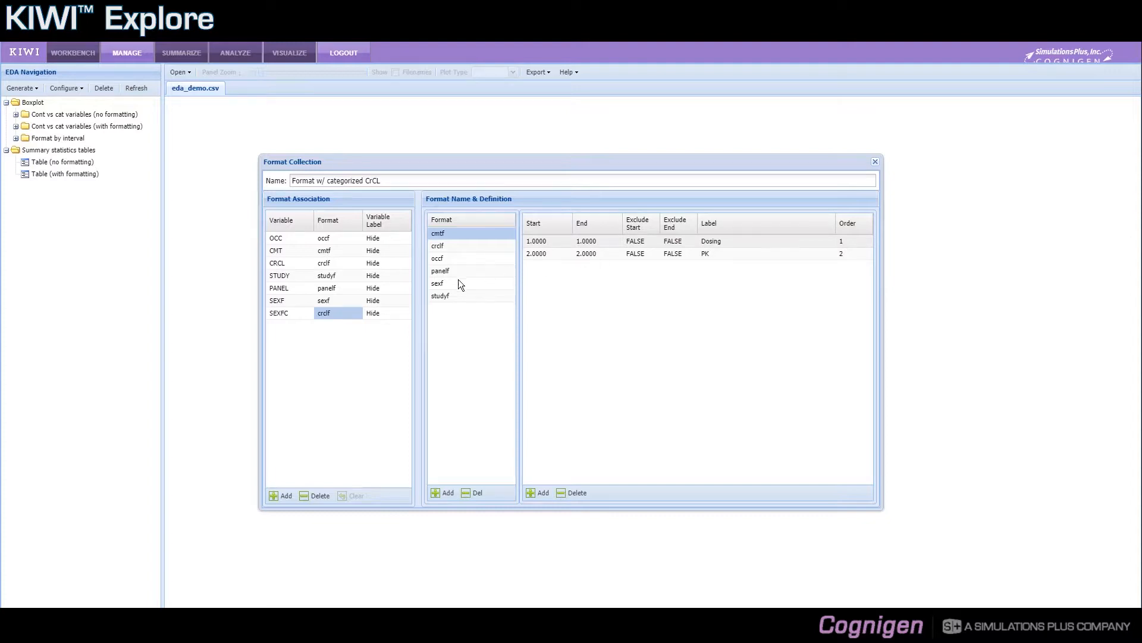
Display the definition of the studyf format associated with the STUDY variable.
{"action": "left_click", "coordinate": [334, 274]}
{"action": "left_click", "coordinate": [369, 335]}
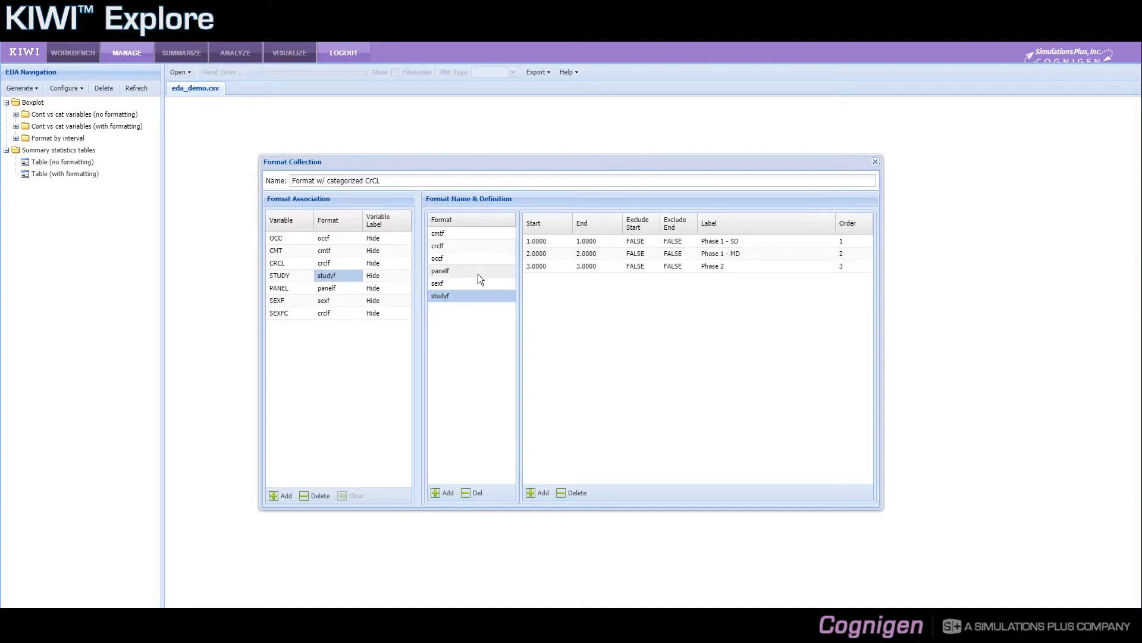
Delete the SEXFC row from the format associations.
{"action": "left_click", "coordinate": [309, 312]}
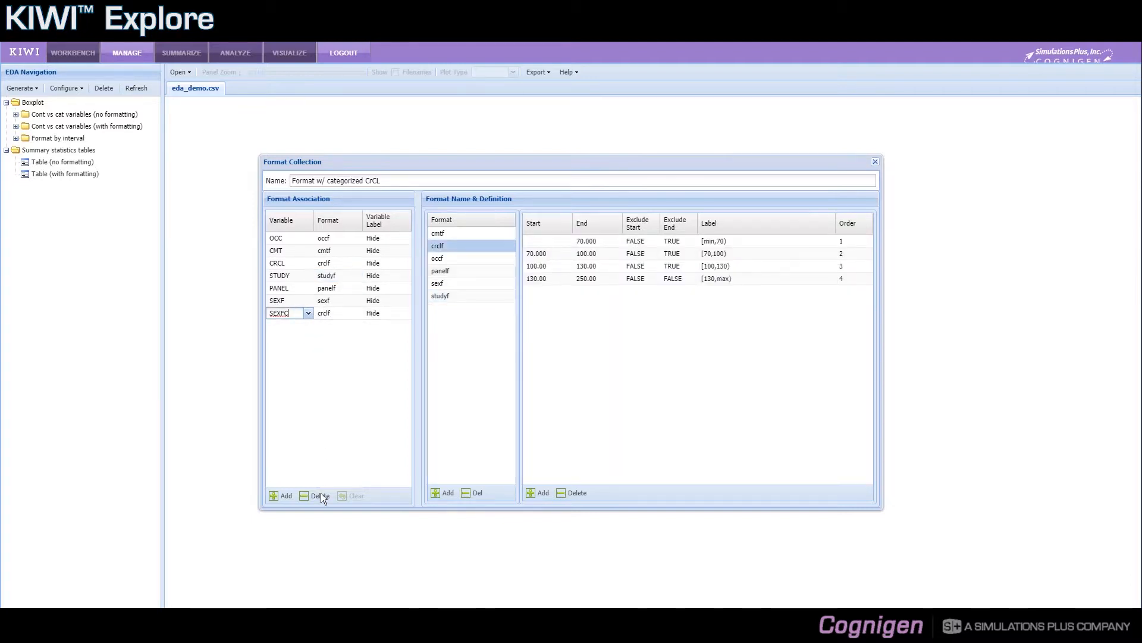
{"action": "left_click", "coordinate": [321, 495]}
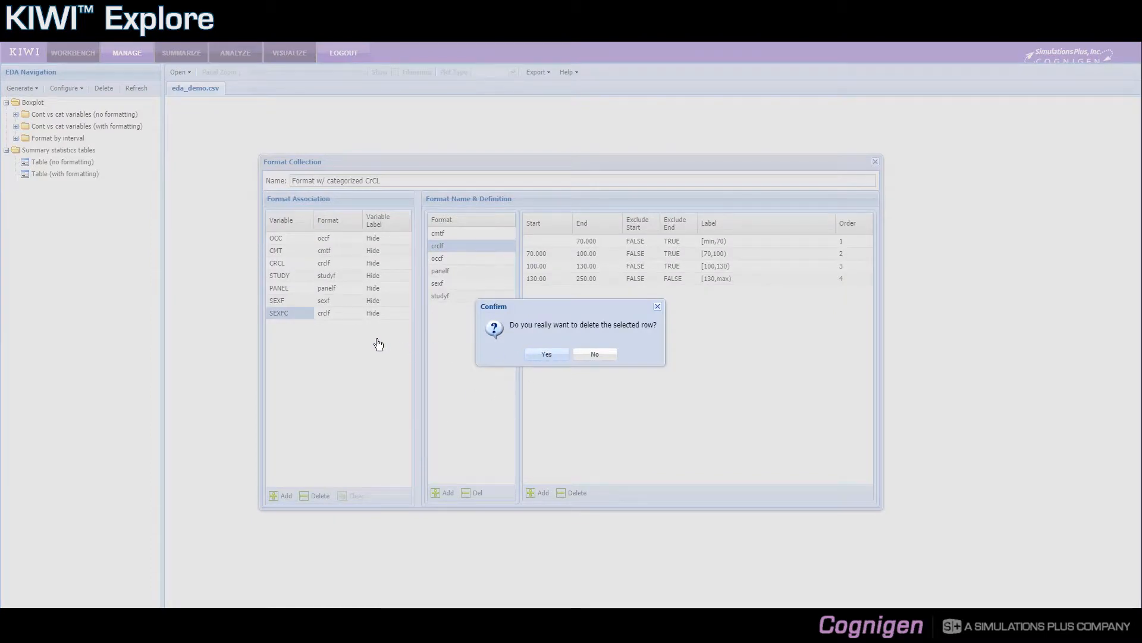
{"action": "left_click", "coordinate": [543, 352]}
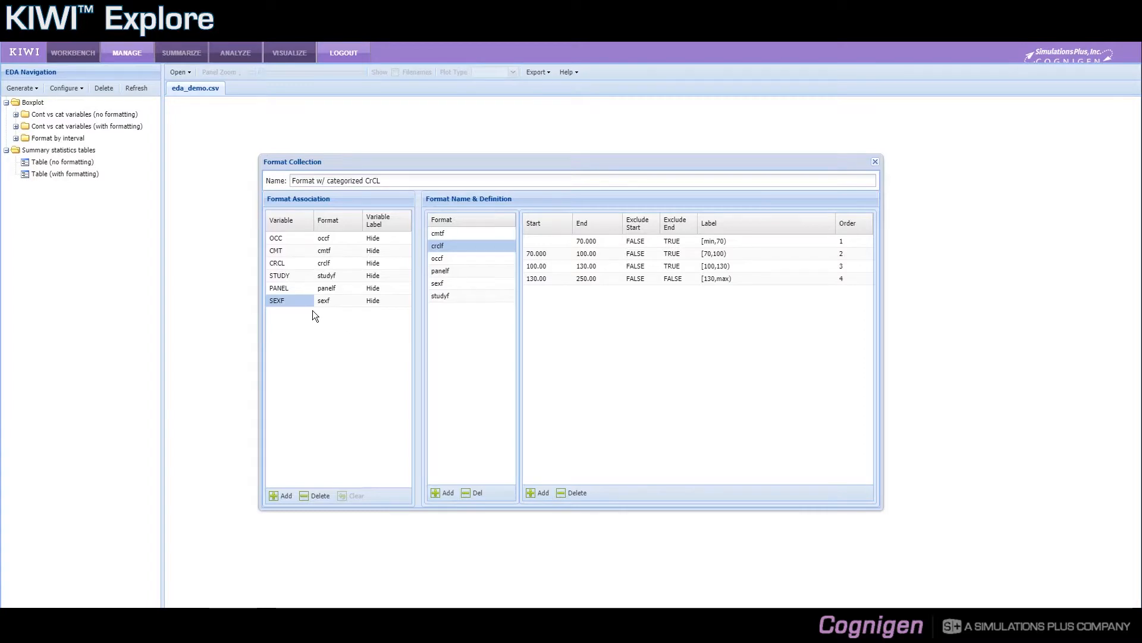
Leave the format collection and view the basic settings of the scatterplot EDA profile "With labels and units".
{"action": "left_click", "coordinate": [877, 163]}
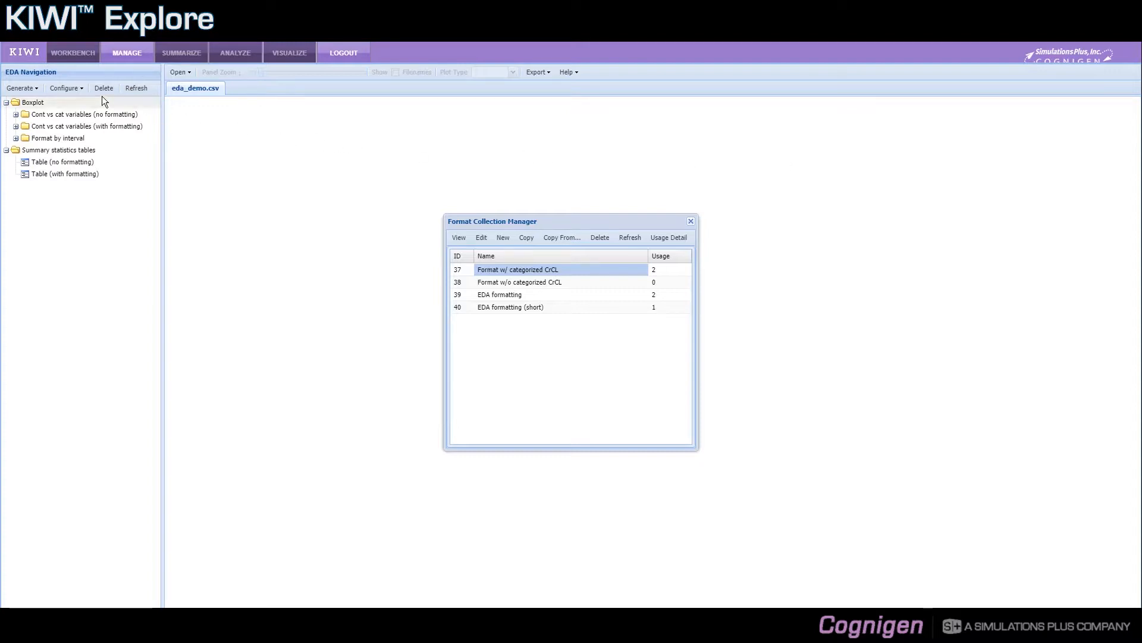
{"action": "left_click", "coordinate": [81, 94]}
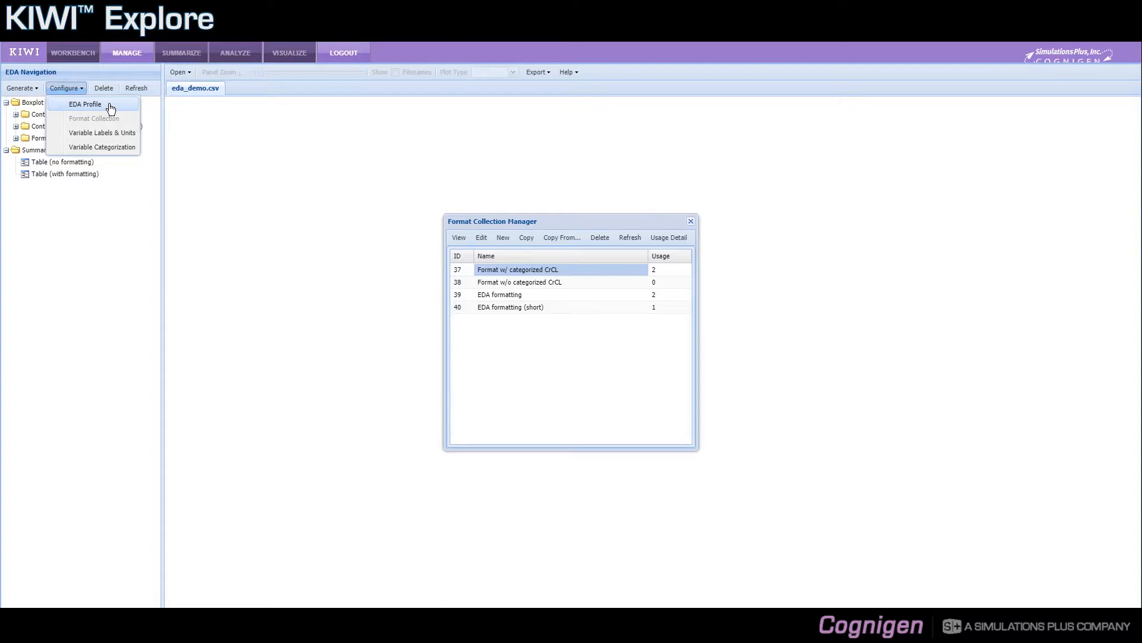
{"action": "left_click", "coordinate": [108, 107]}
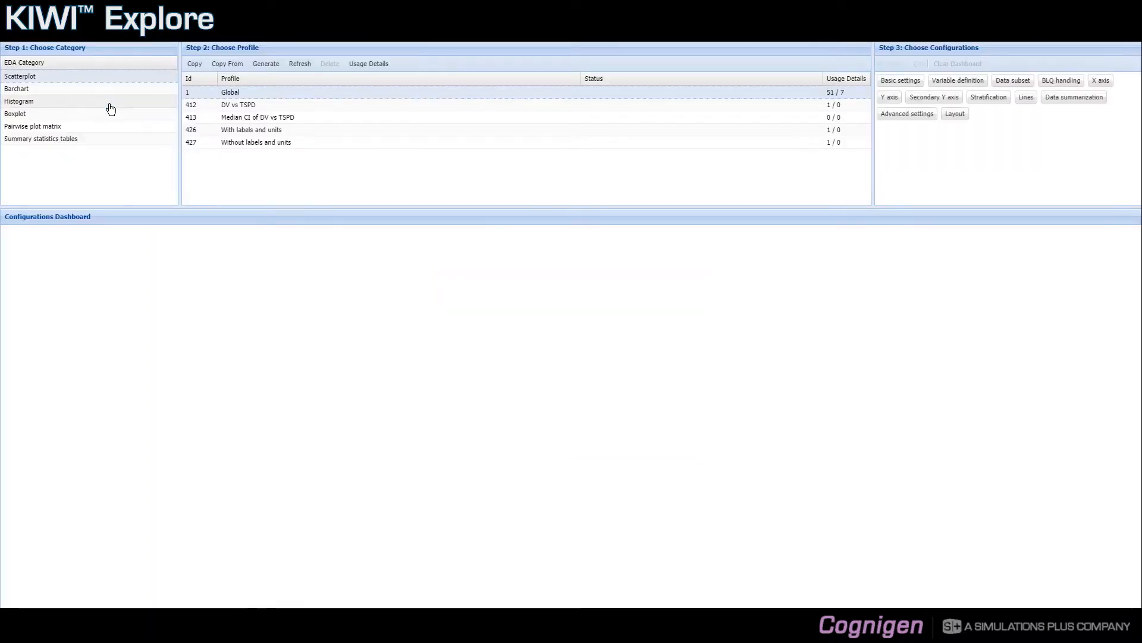
{"action": "left_click", "coordinate": [259, 130]}
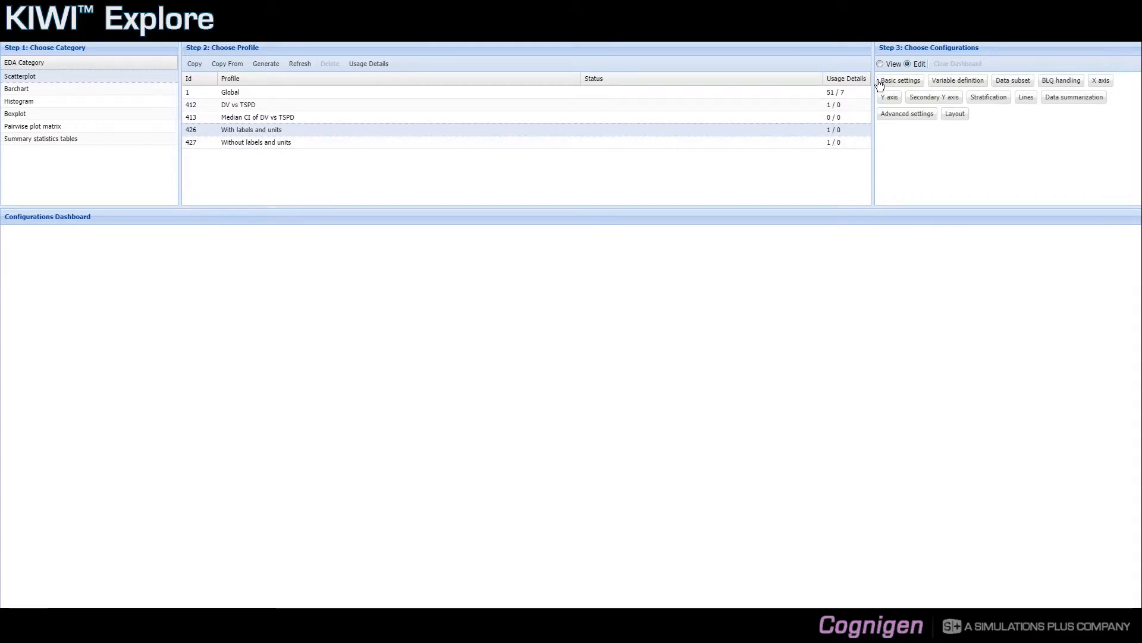
{"action": "left_click", "coordinate": [899, 80]}
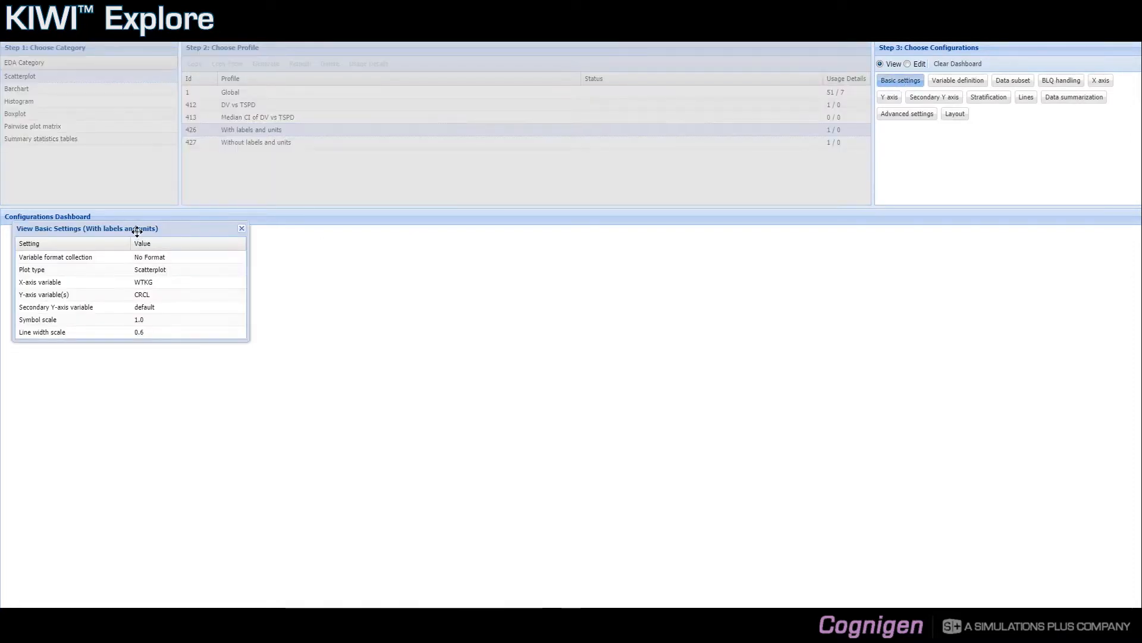
{"action": "left_click_drag", "start_coordinate": [132, 232], "coordinate": [178, 278]}
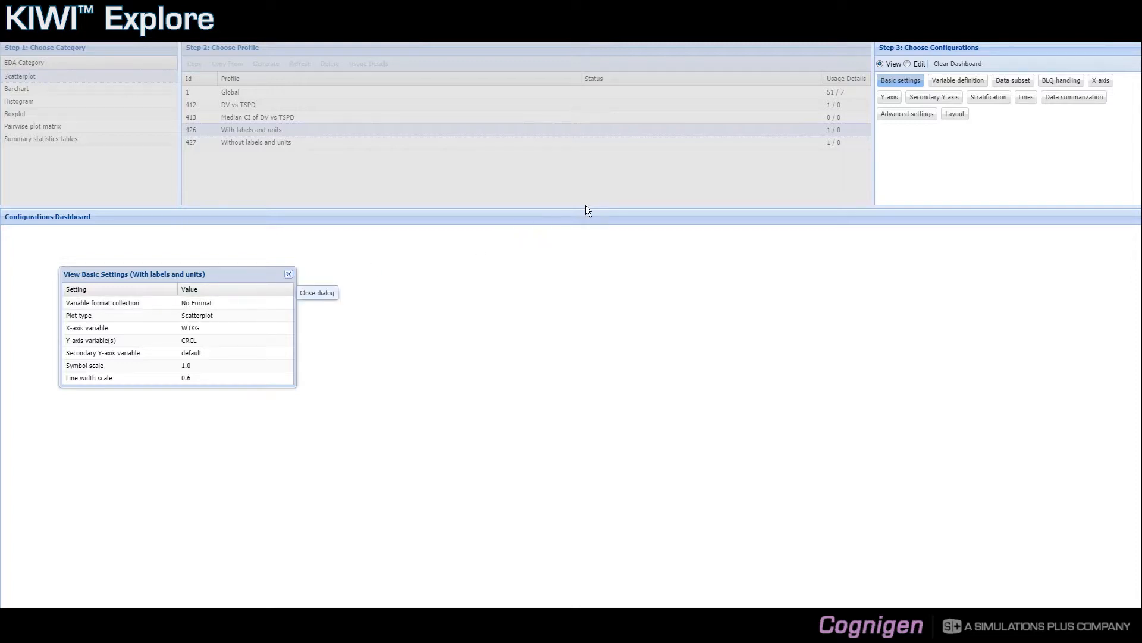
Edit the profile's basic settings with all plots rerun, choose No Format as the variable format collection, and close the settings.
{"action": "left_click", "coordinate": [908, 65]}
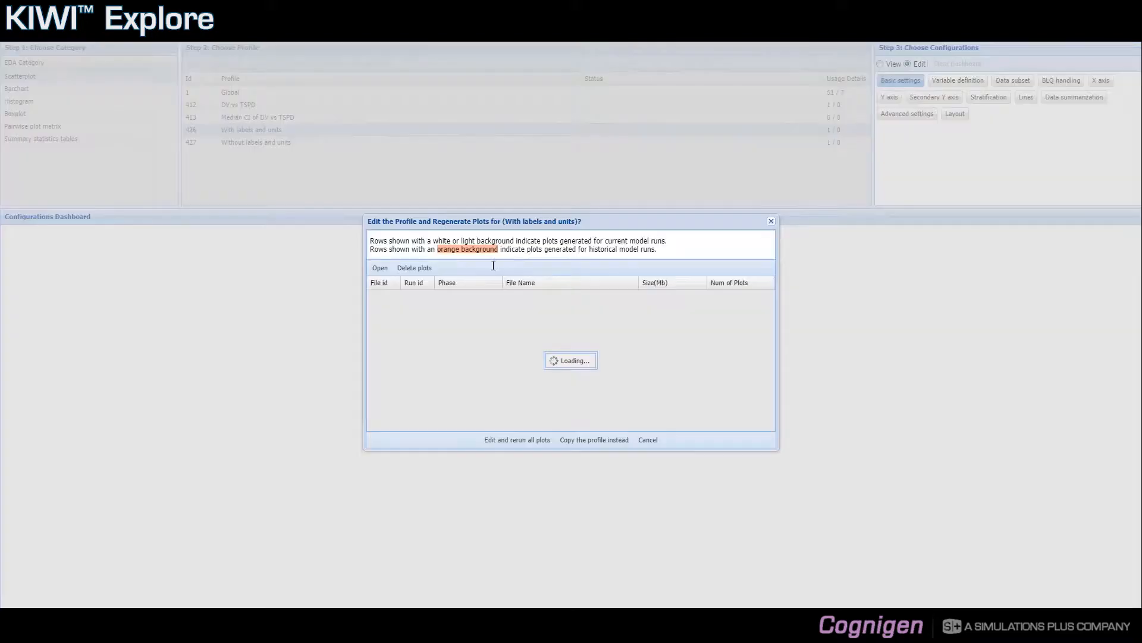
{"action": "left_click", "coordinate": [516, 440]}
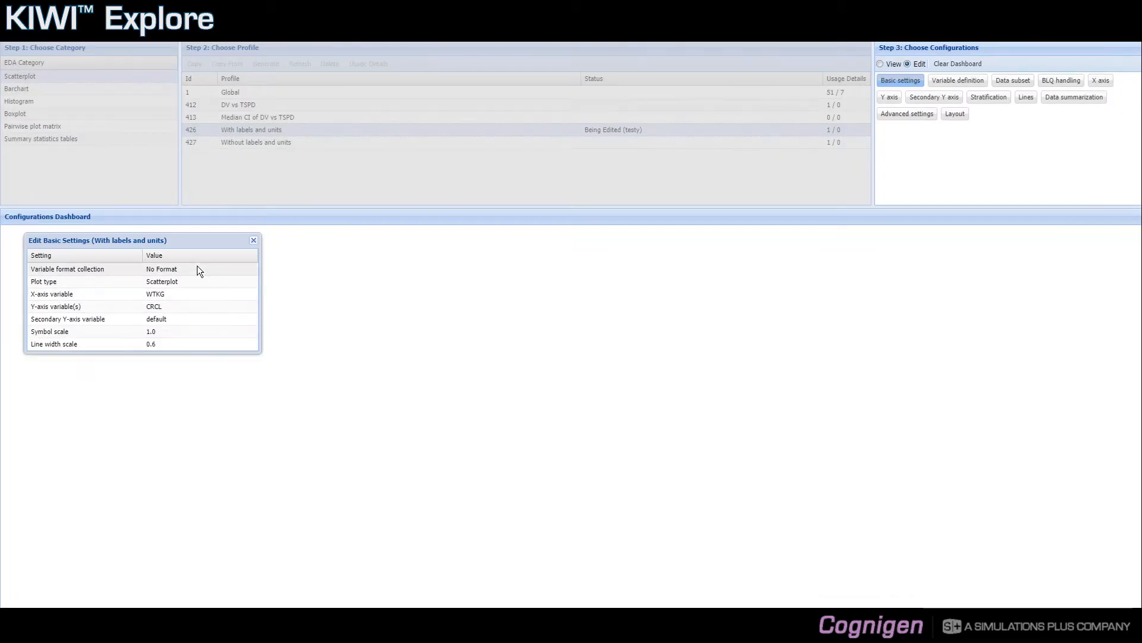
{"action": "left_click", "coordinate": [184, 269]}
{"action": "left_click", "coordinate": [253, 272]}
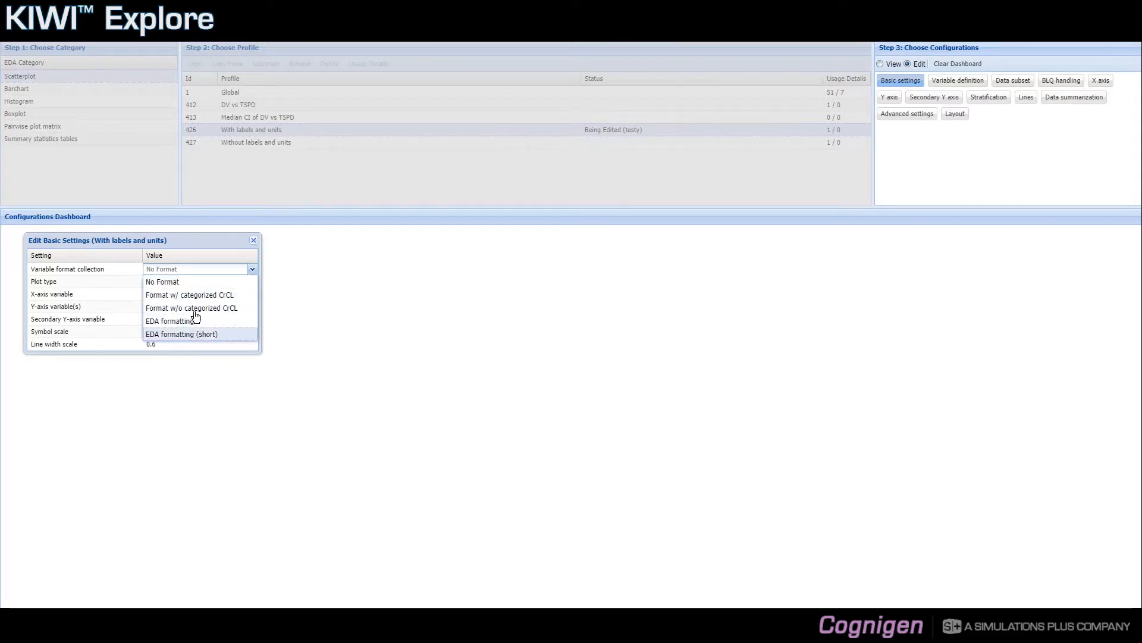
{"action": "left_click", "coordinate": [187, 283]}
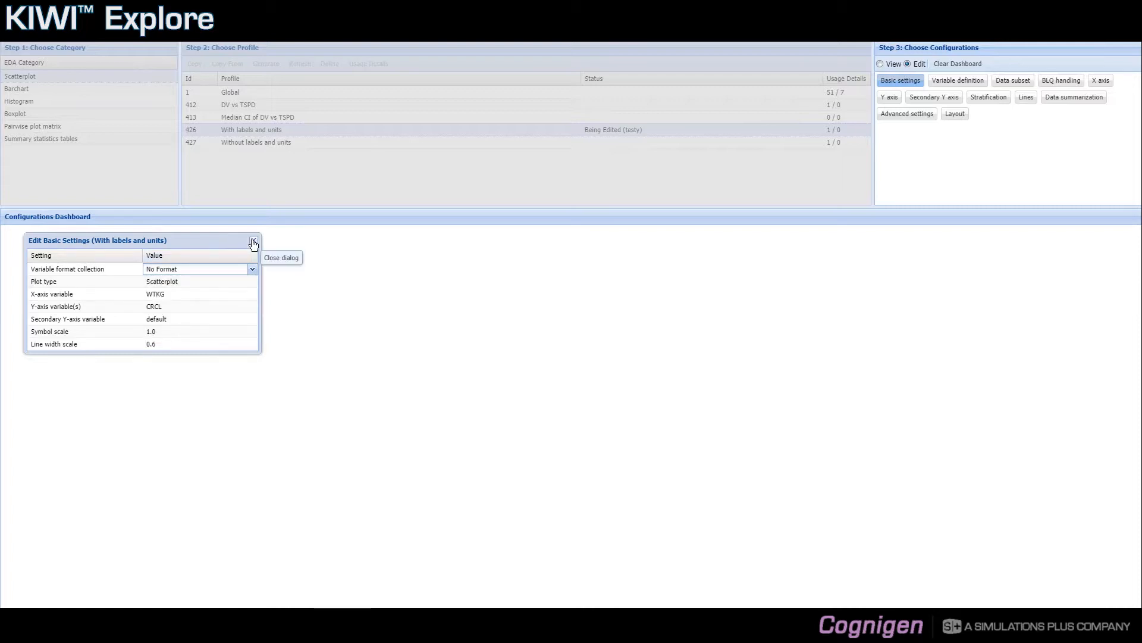
{"action": "left_click_drag", "start_coordinate": [252, 243], "coordinate": [249, 269]}
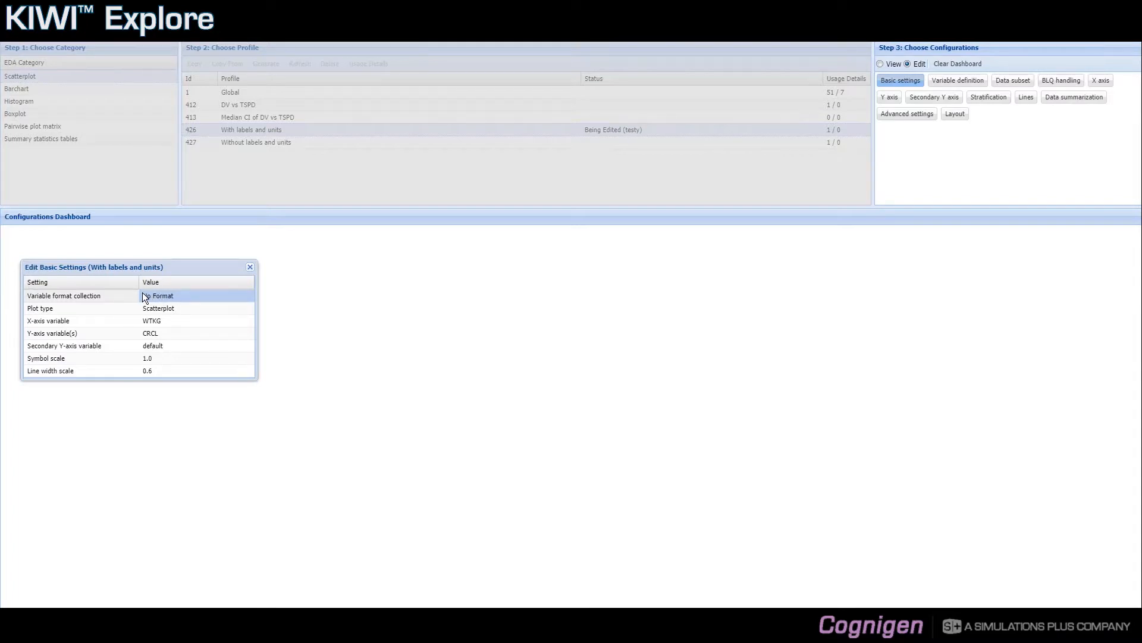
{"action": "left_click", "coordinate": [250, 269]}
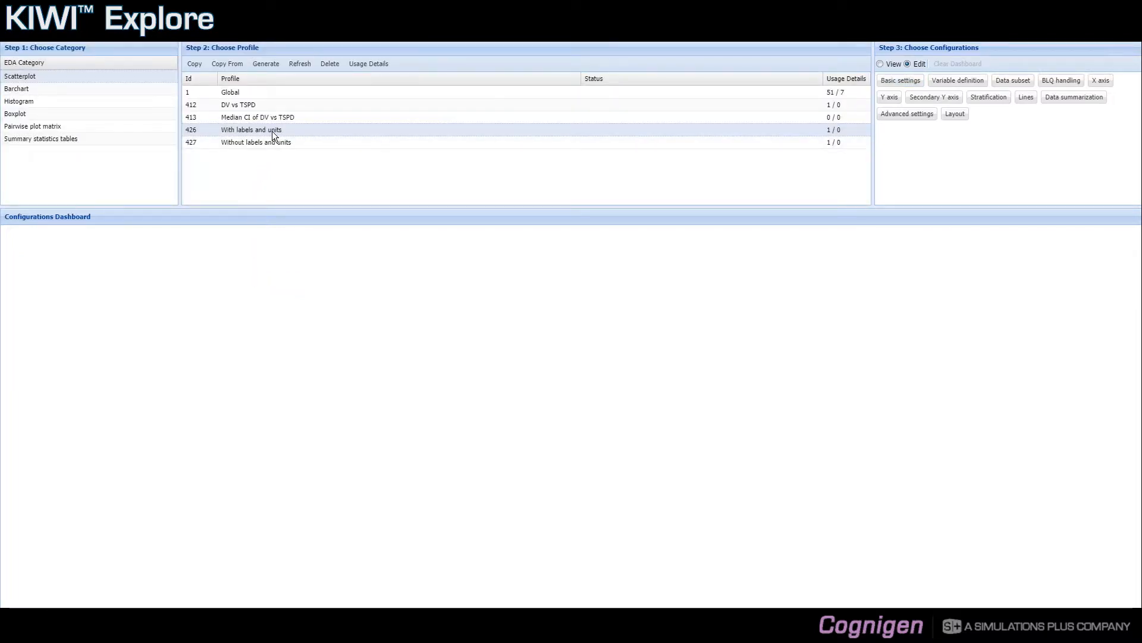
Edit the profile's basic settings with all plots rerun, choose EDA formatting as the variable format collection, and close the settings.
{"action": "left_click", "coordinate": [899, 83]}
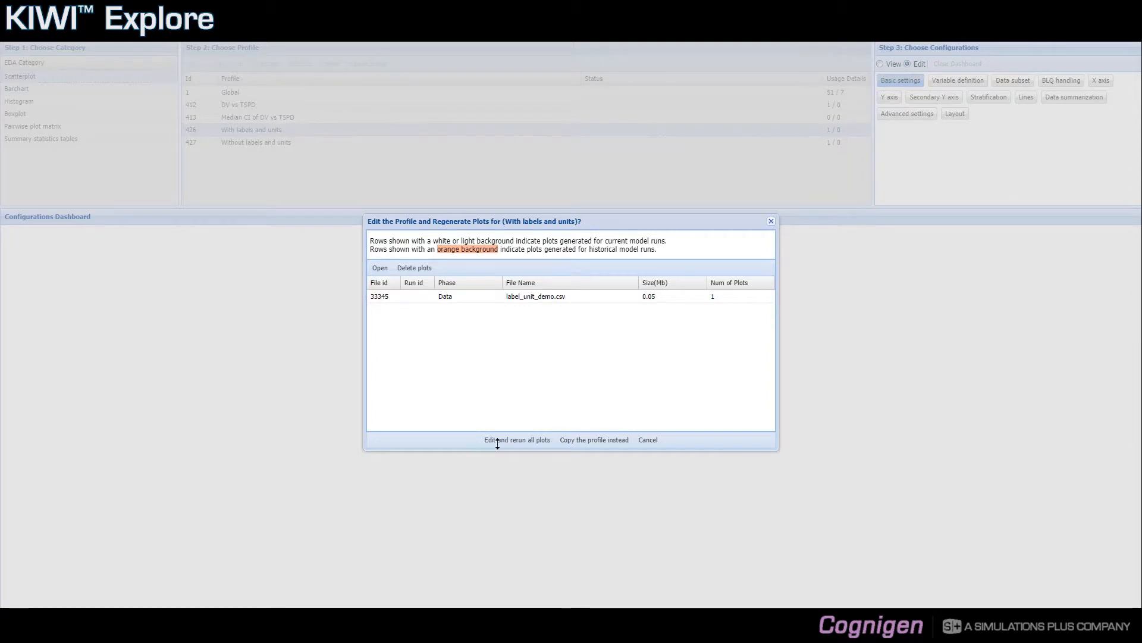
{"action": "left_click", "coordinate": [521, 438]}
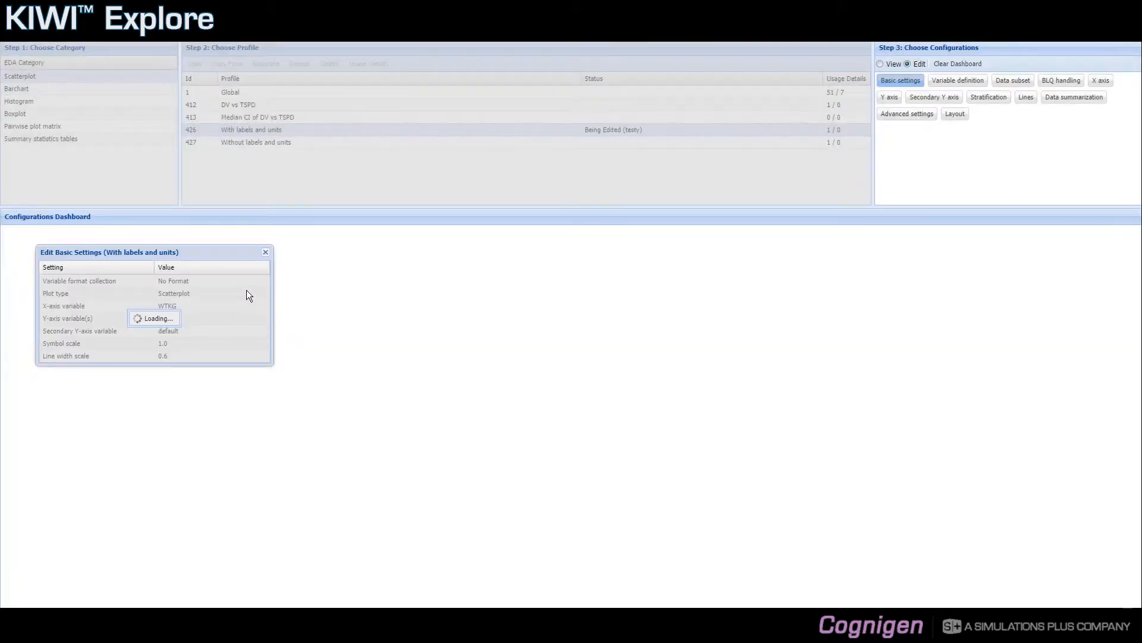
{"action": "left_click", "coordinate": [238, 280]}
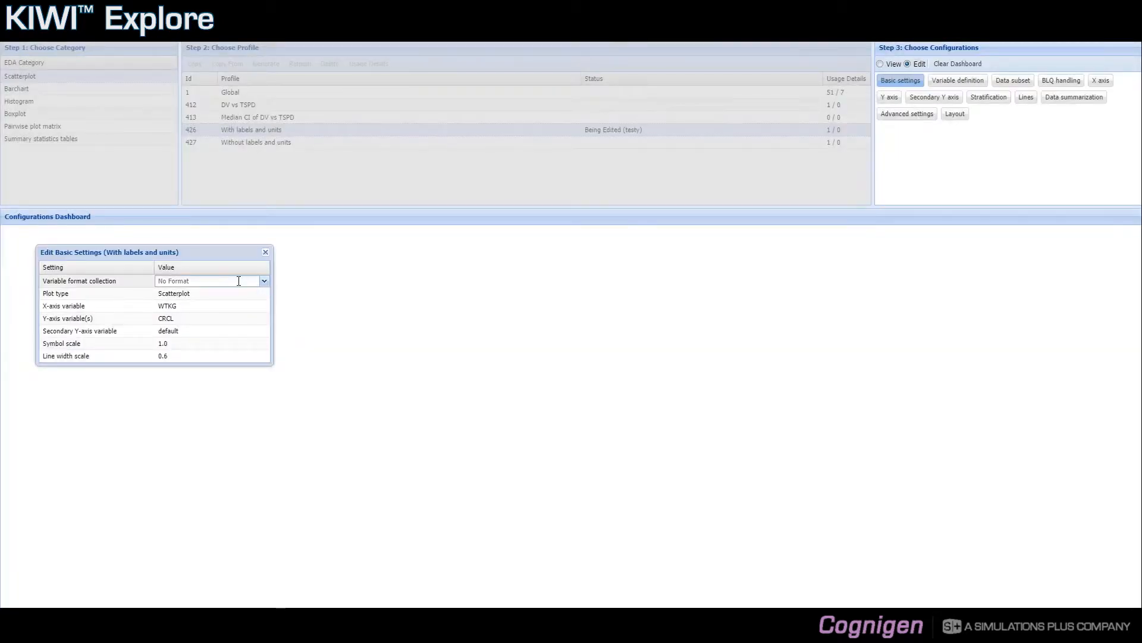
{"action": "left_click", "coordinate": [264, 282]}
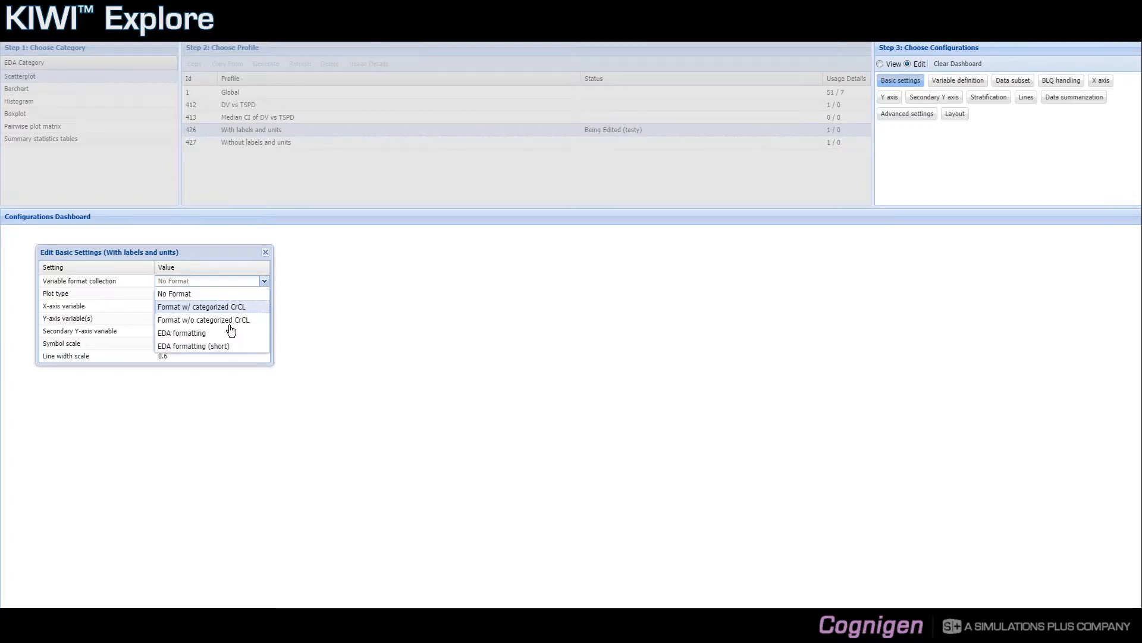
{"action": "left_click", "coordinate": [230, 335]}
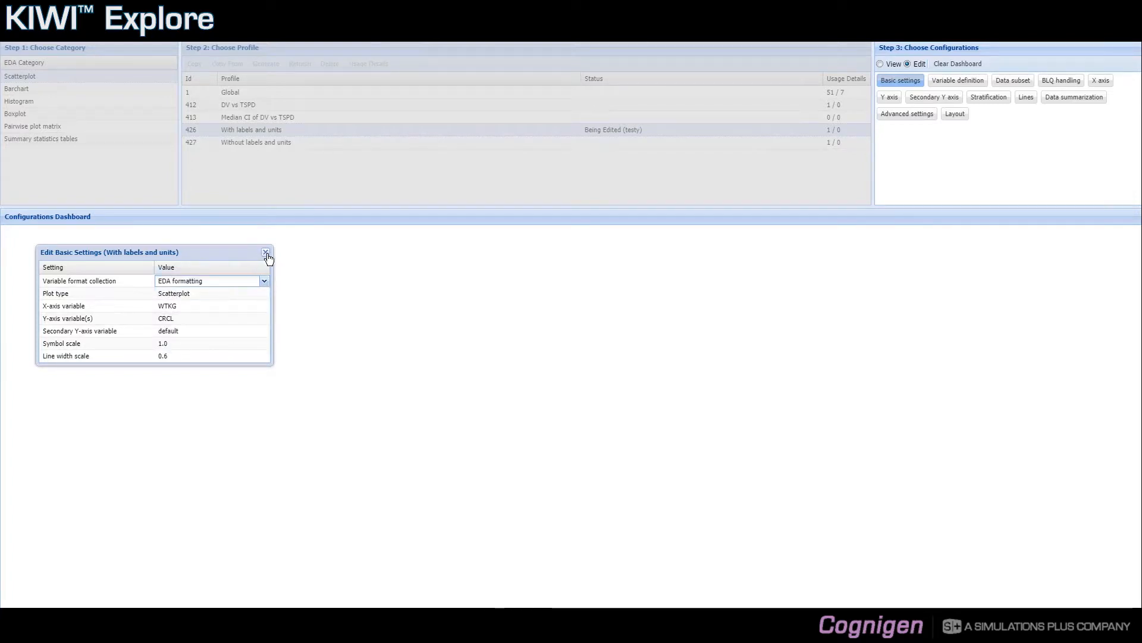
{"action": "left_click", "coordinate": [266, 254]}
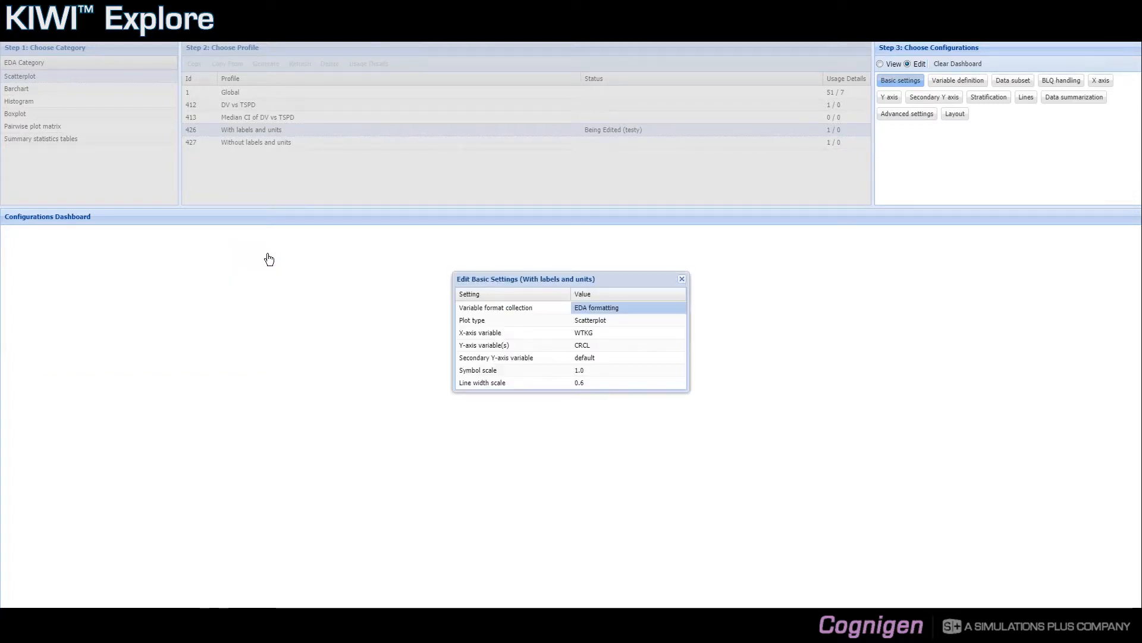
{"action": "left_click", "coordinate": [681, 279]}
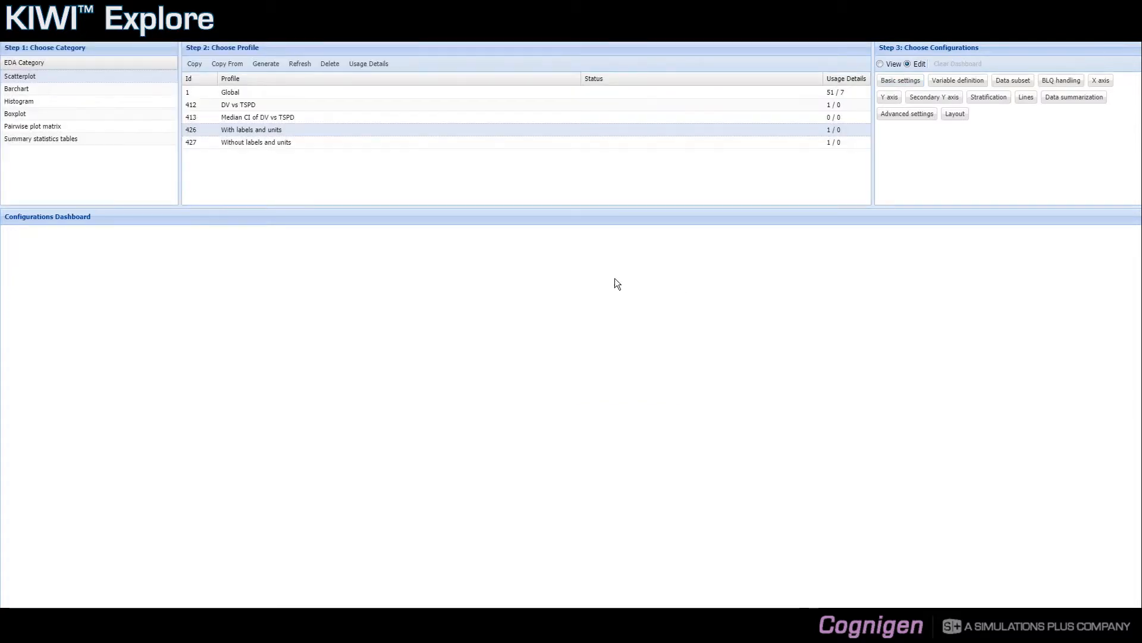
{"action": "left_click", "coordinate": [343, 133]}
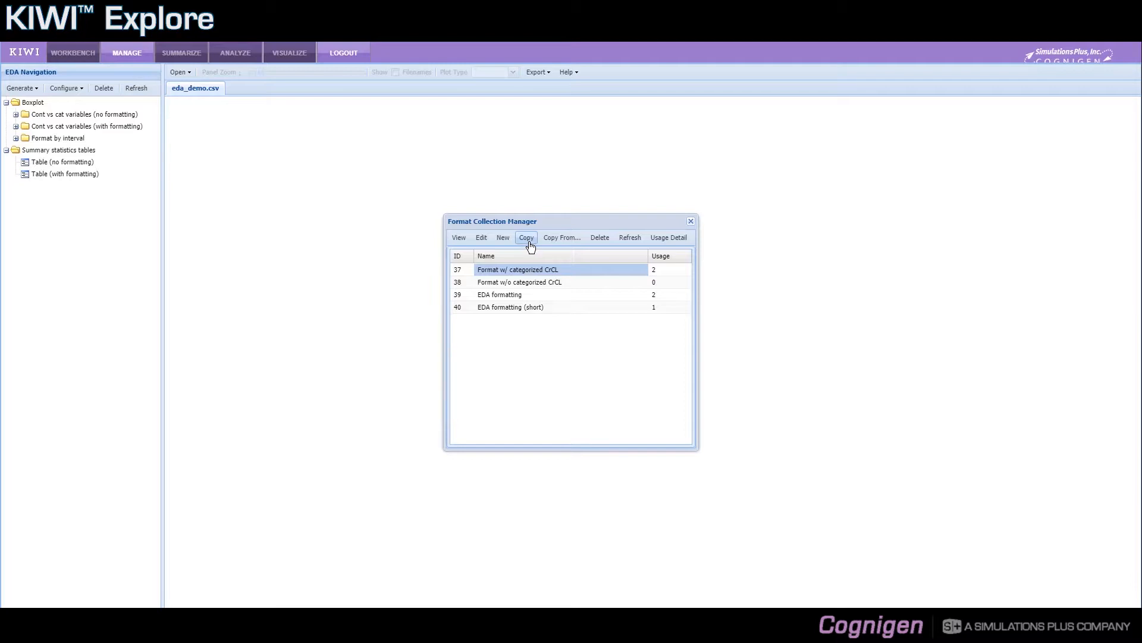
Browse the demo_stage folder under kiwi3_demo for a format collection to copy, pick Format w/ categorized CrCL, and cancel the copy.
{"action": "left_click", "coordinate": [528, 293]}
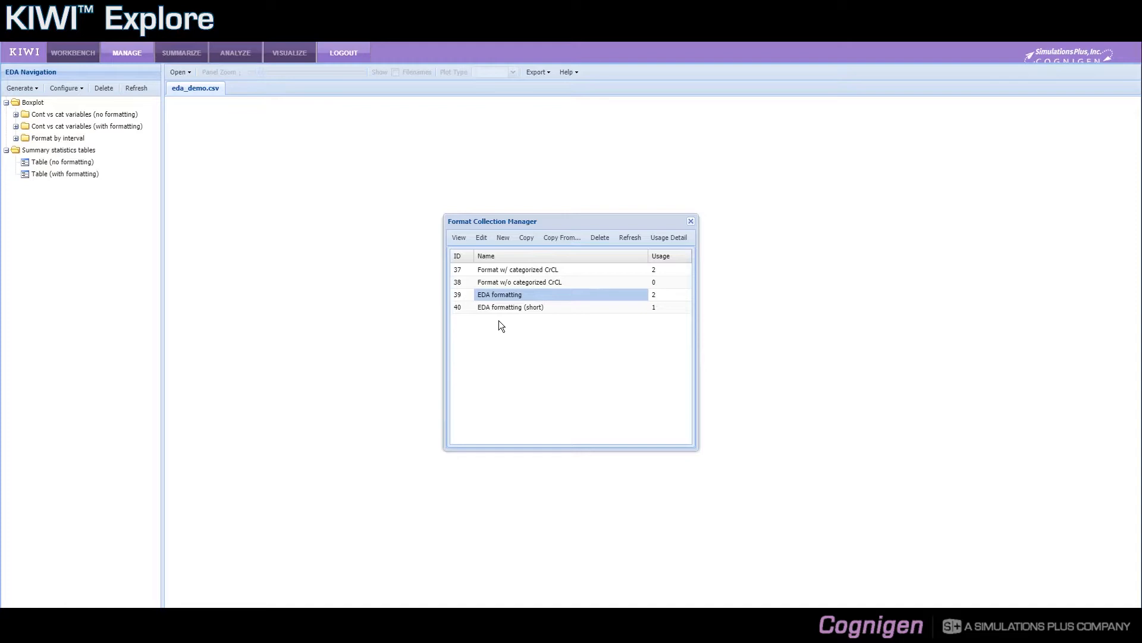
{"action": "left_click", "coordinate": [567, 247]}
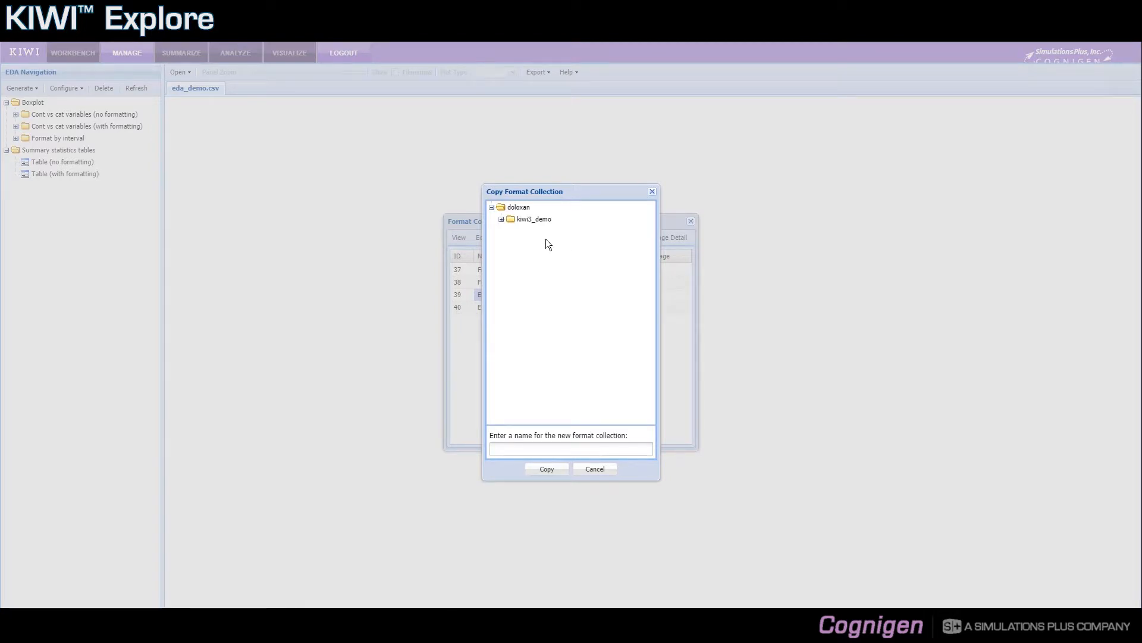
{"action": "left_click", "coordinate": [501, 220]}
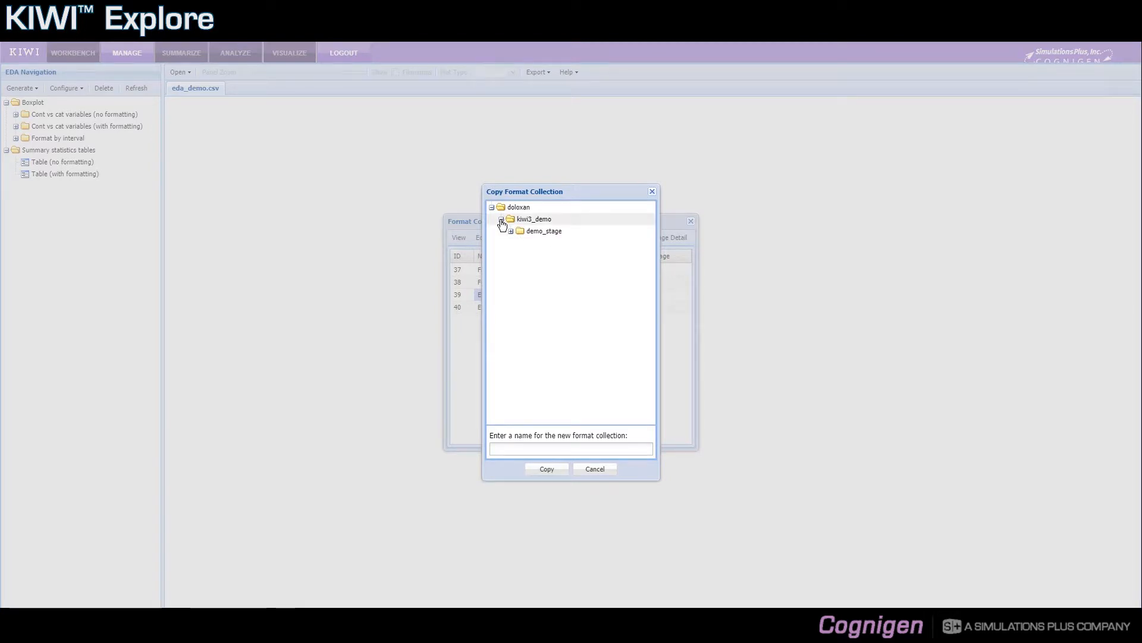
{"action": "left_click", "coordinate": [511, 232]}
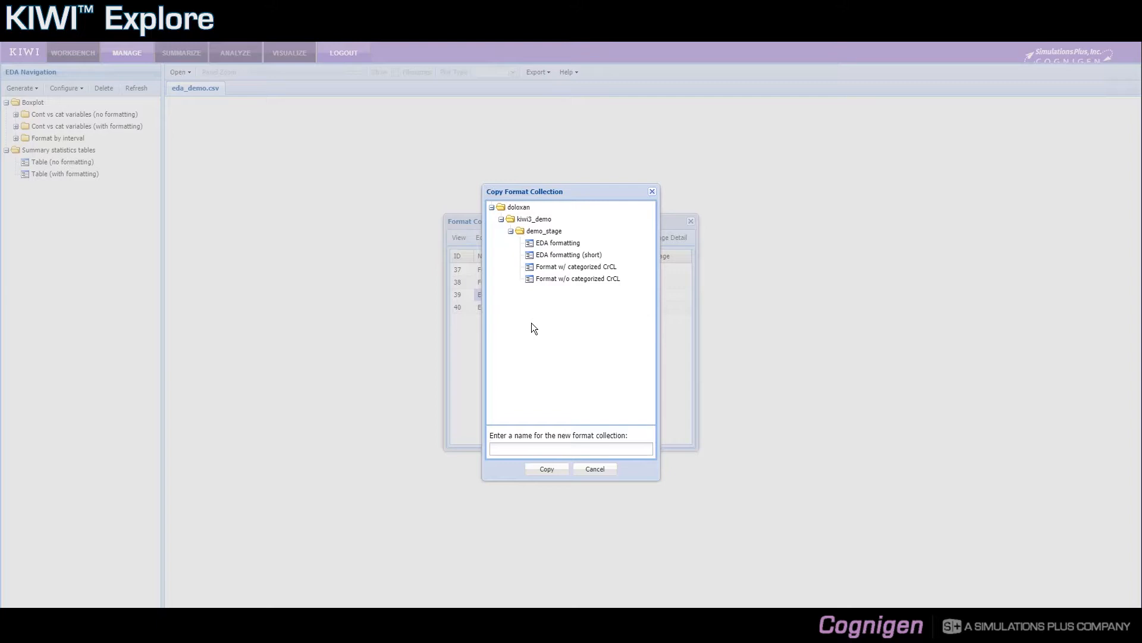
{"action": "left_click", "coordinate": [552, 268]}
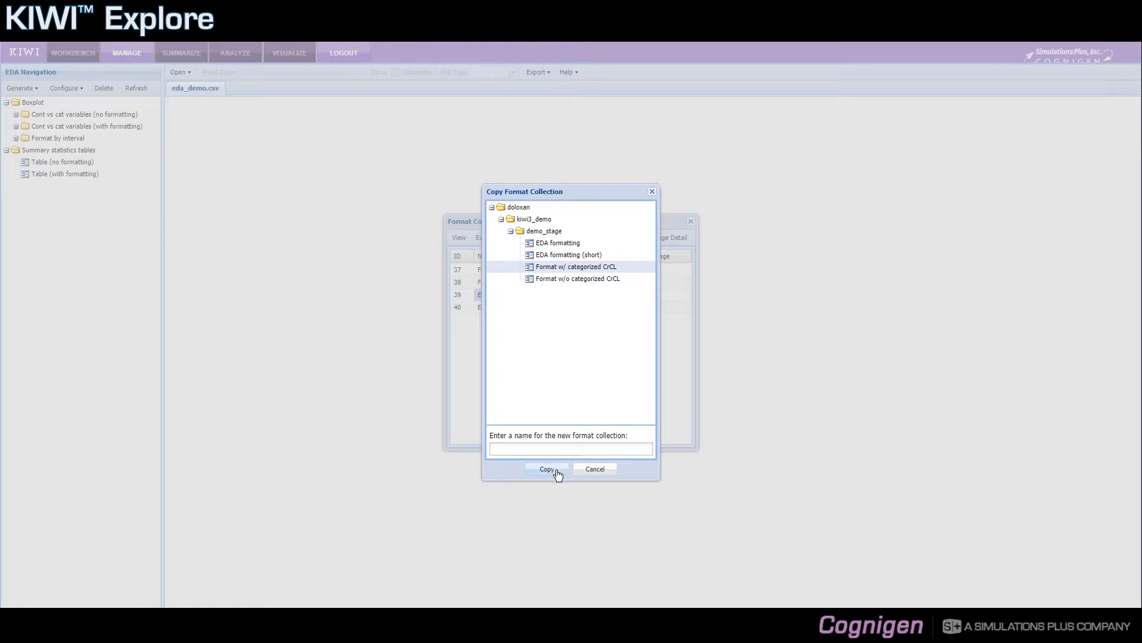
{"action": "left_click", "coordinate": [587, 470]}
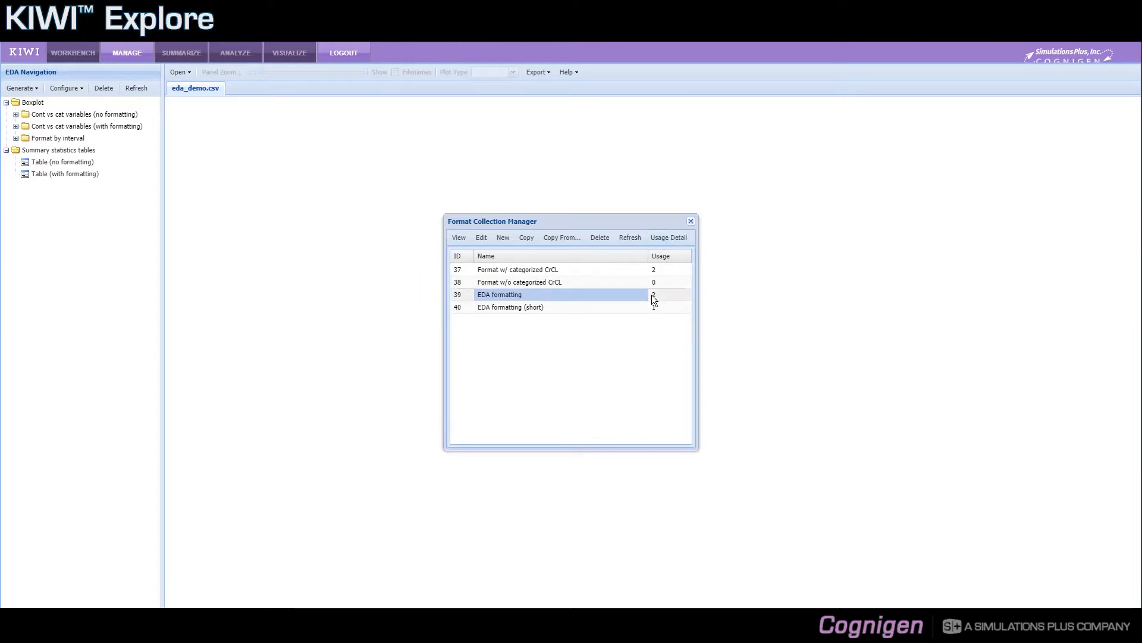
Review the usage detail of the EDA formatting collection, and close the Format Collection Manager.
{"action": "left_click", "coordinate": [661, 238]}
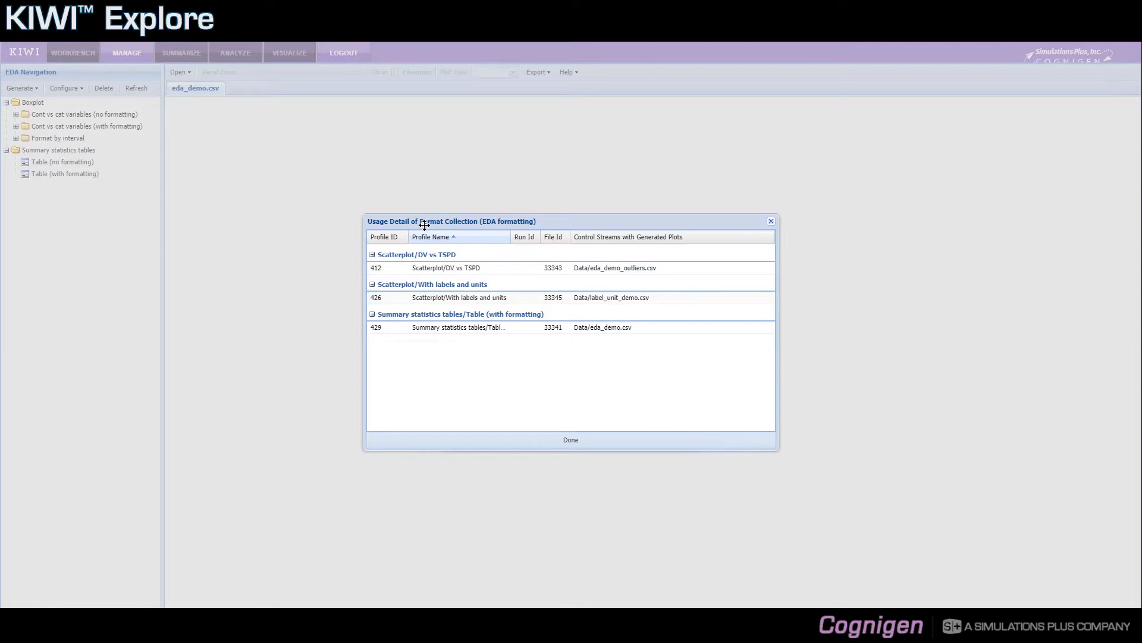
{"action": "left_click_drag", "start_coordinate": [424, 224], "coordinate": [591, 237]}
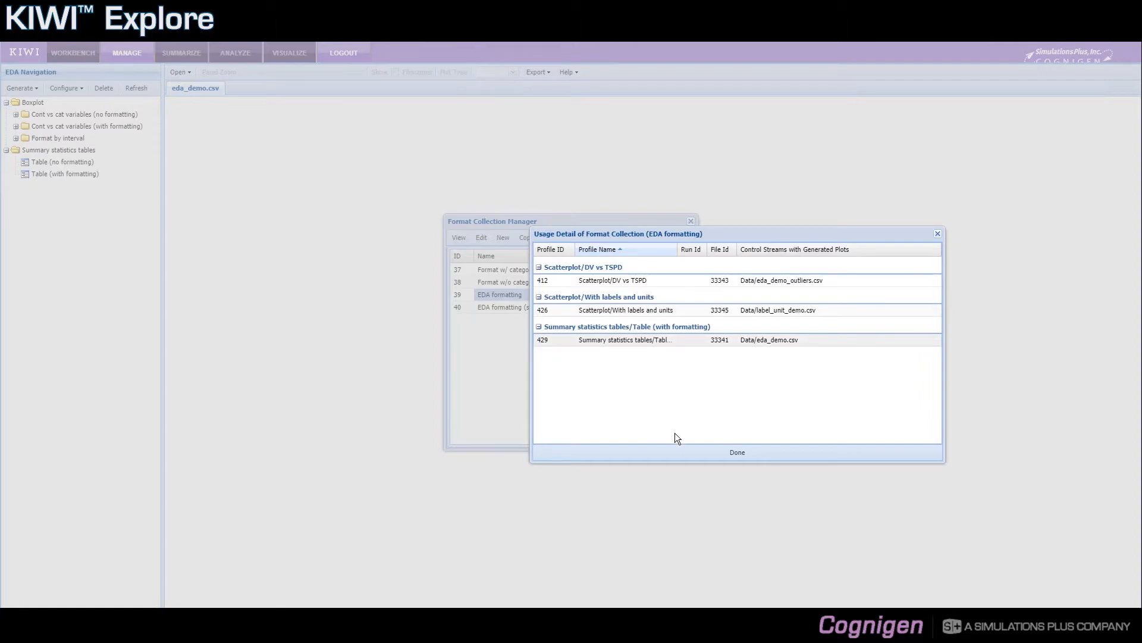
{"action": "left_click", "coordinate": [735, 453]}
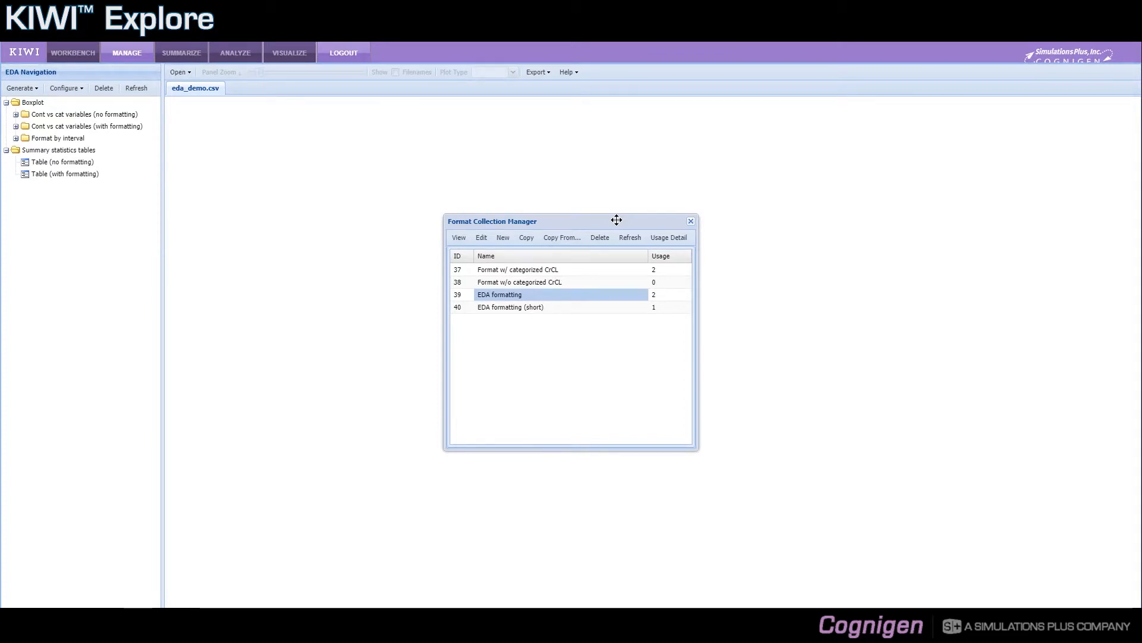
{"action": "left_click", "coordinate": [691, 222]}
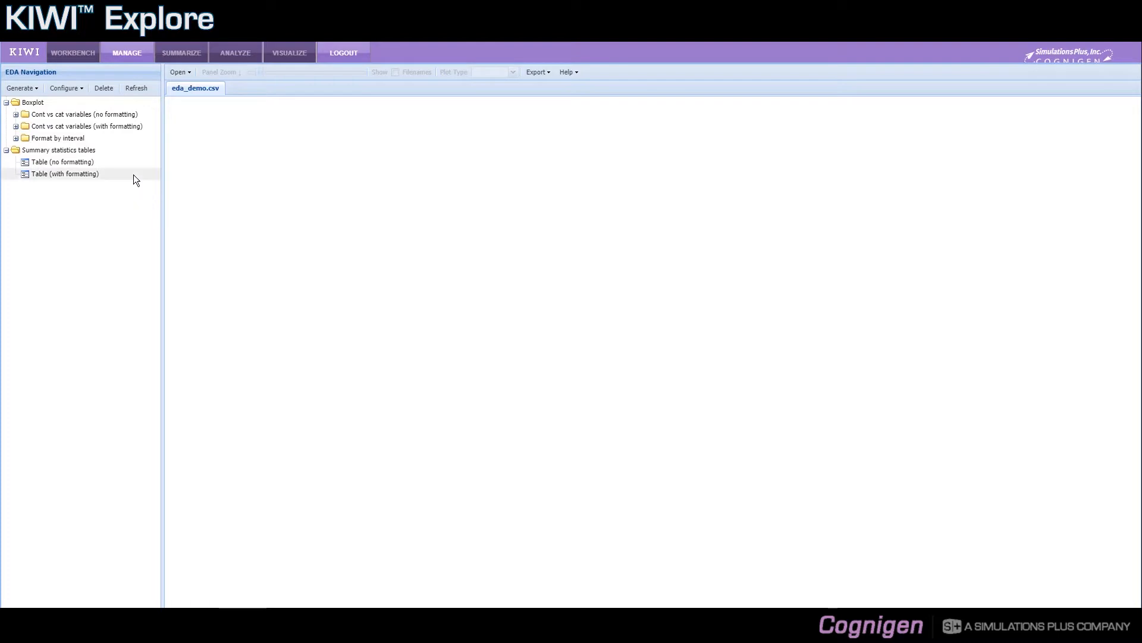
Compare the summary statistics tables and the Age boxplots generated without formatting and with formatting.
{"action": "left_click", "coordinate": [63, 166]}
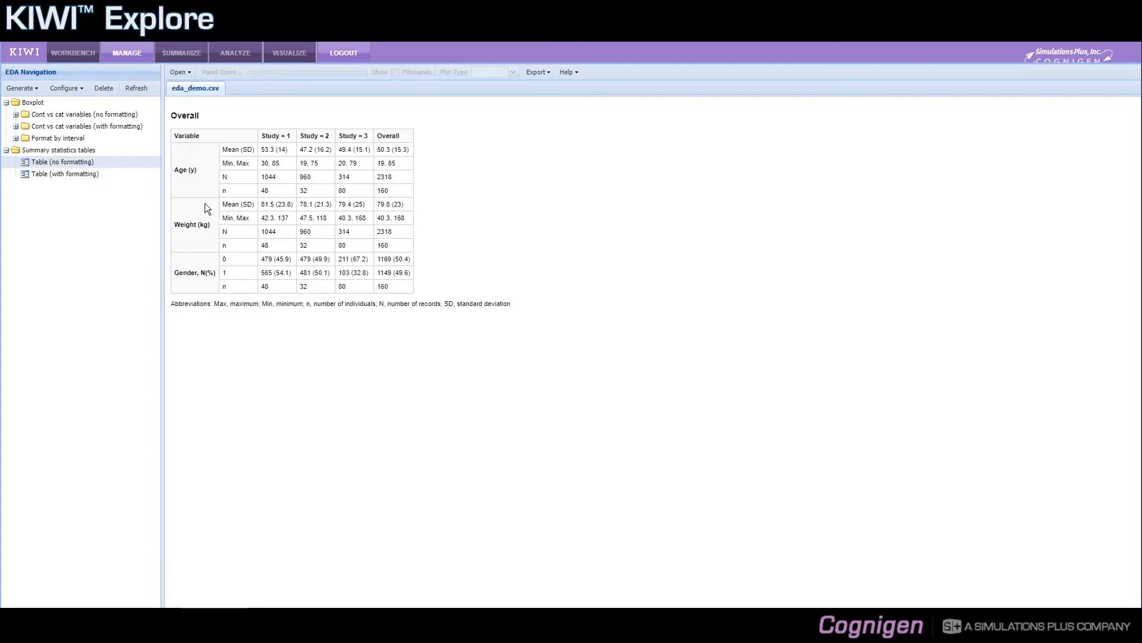
{"action": "left_click", "coordinate": [77, 175]}
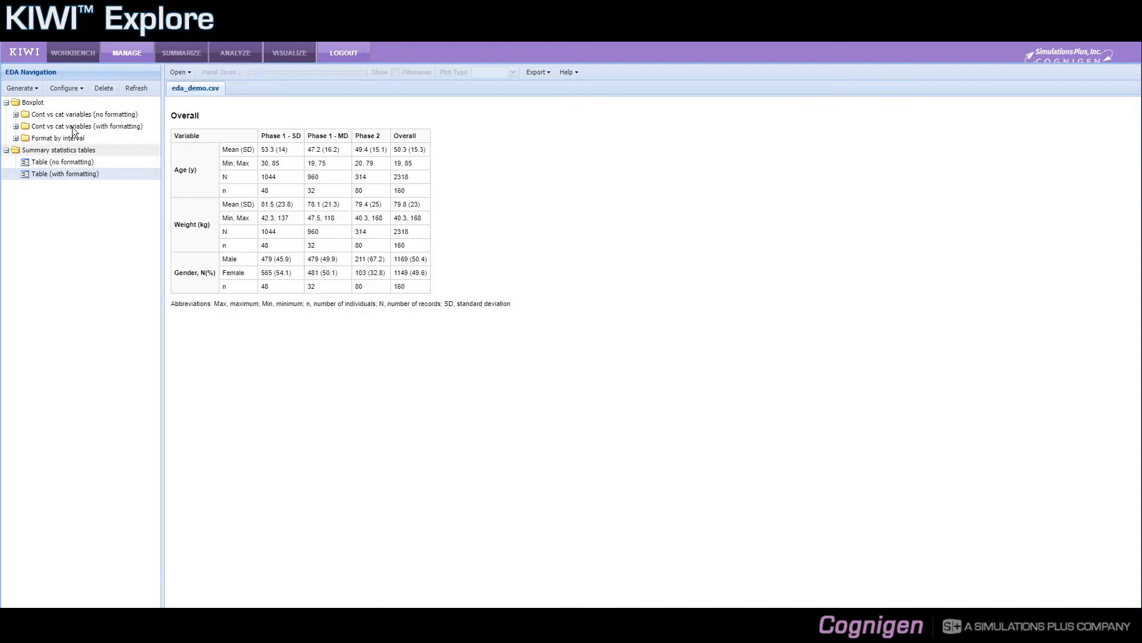
{"action": "left_click", "coordinate": [15, 115]}
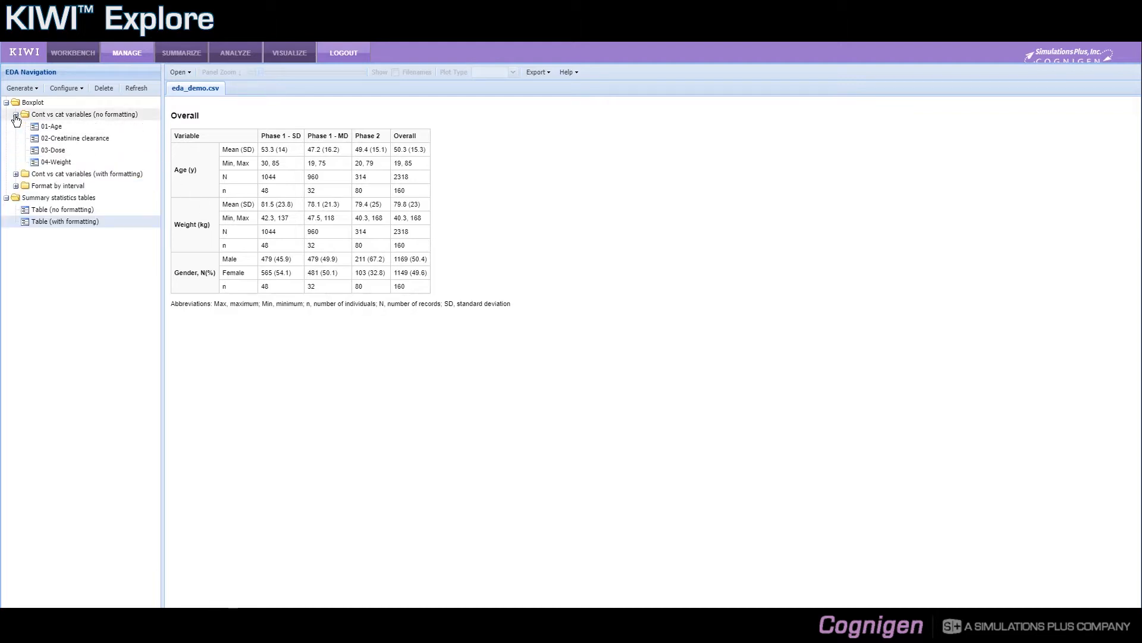
{"action": "left_click", "coordinate": [50, 125]}
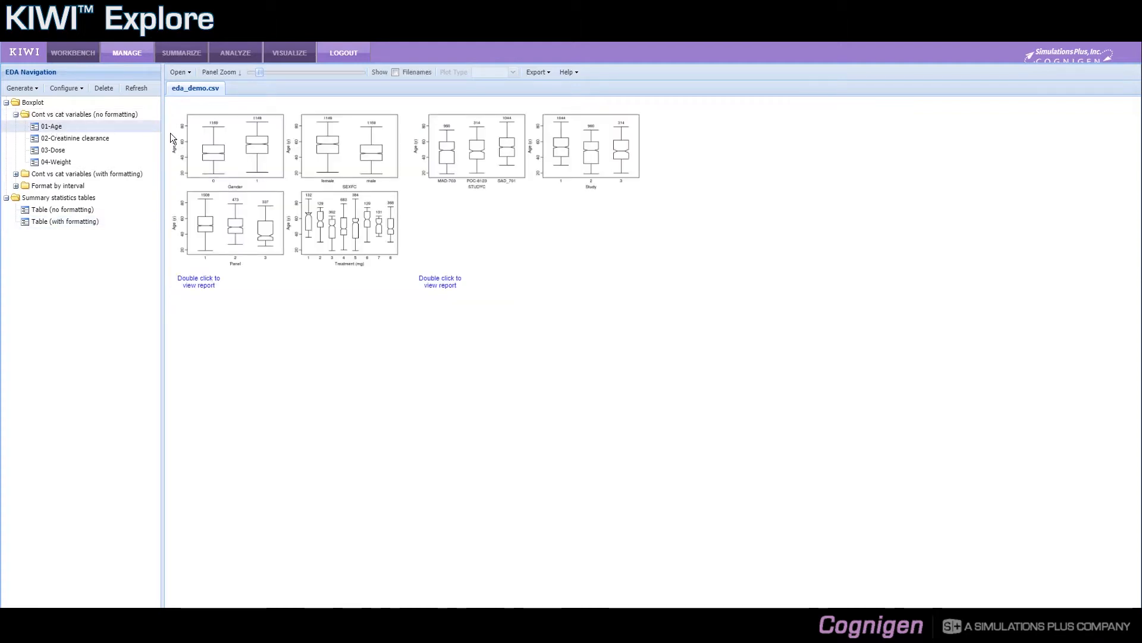
{"action": "left_click", "coordinate": [277, 72]}
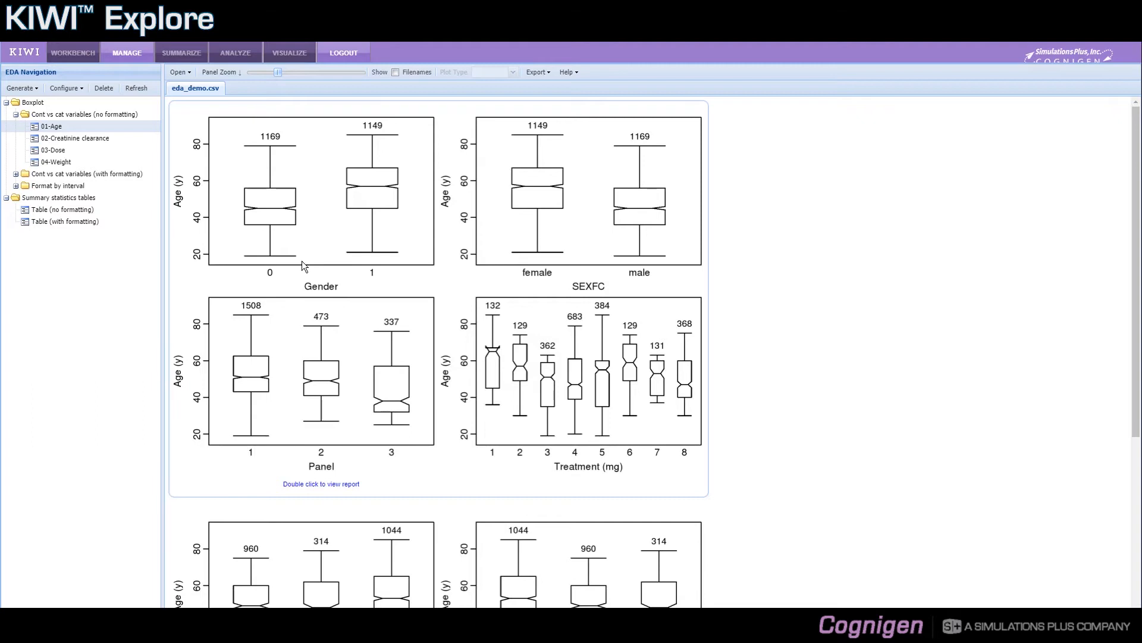
{"action": "left_click", "coordinate": [16, 174]}
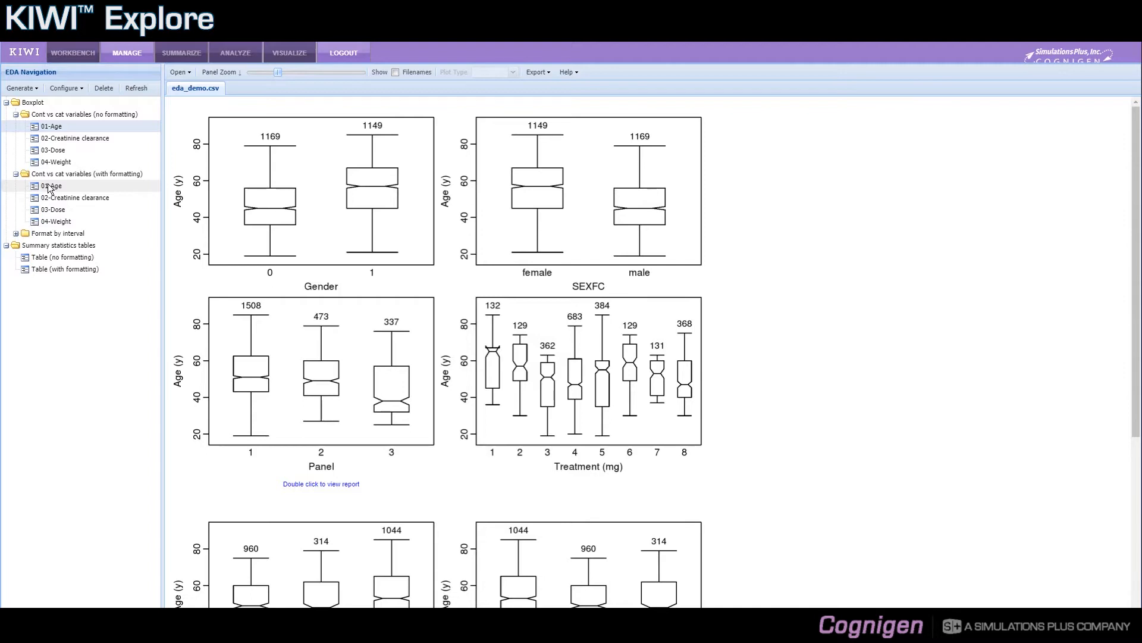
{"action": "left_click", "coordinate": [50, 186]}
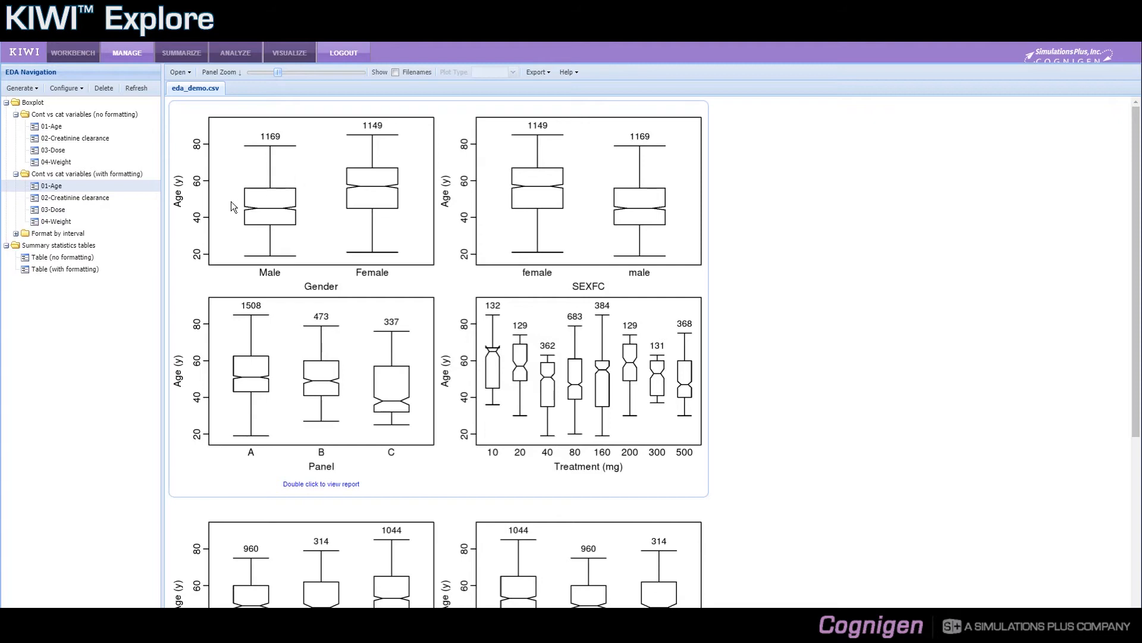
View the Weight boxplots of the Format by interval profile, with both panels fitting side by side.
{"action": "left_click", "coordinate": [16, 234]}
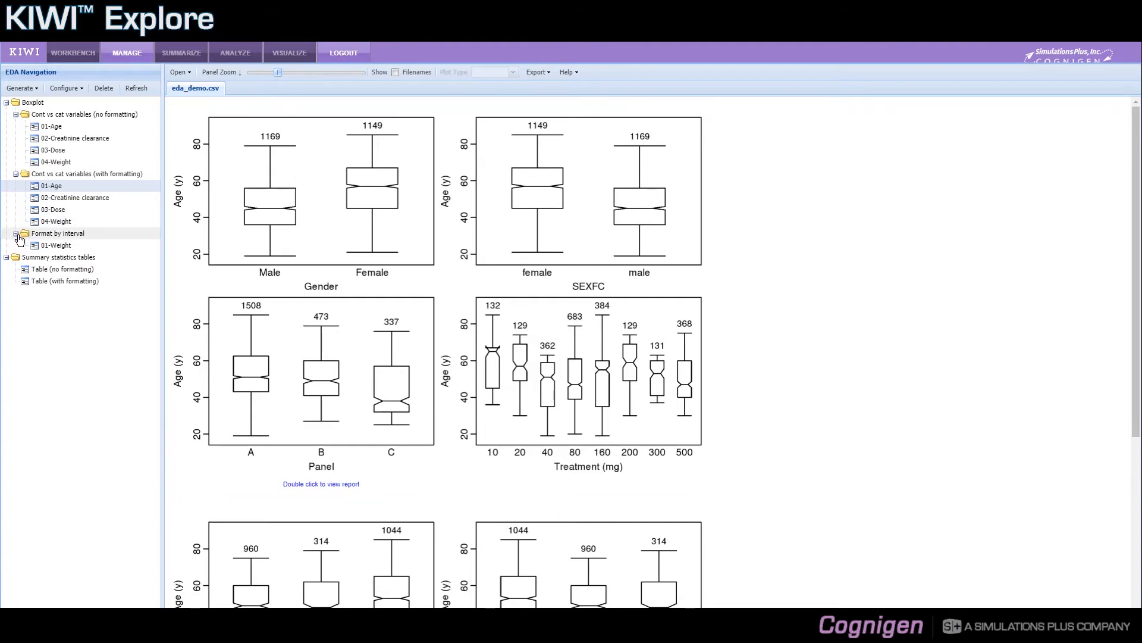
{"action": "left_click", "coordinate": [56, 245]}
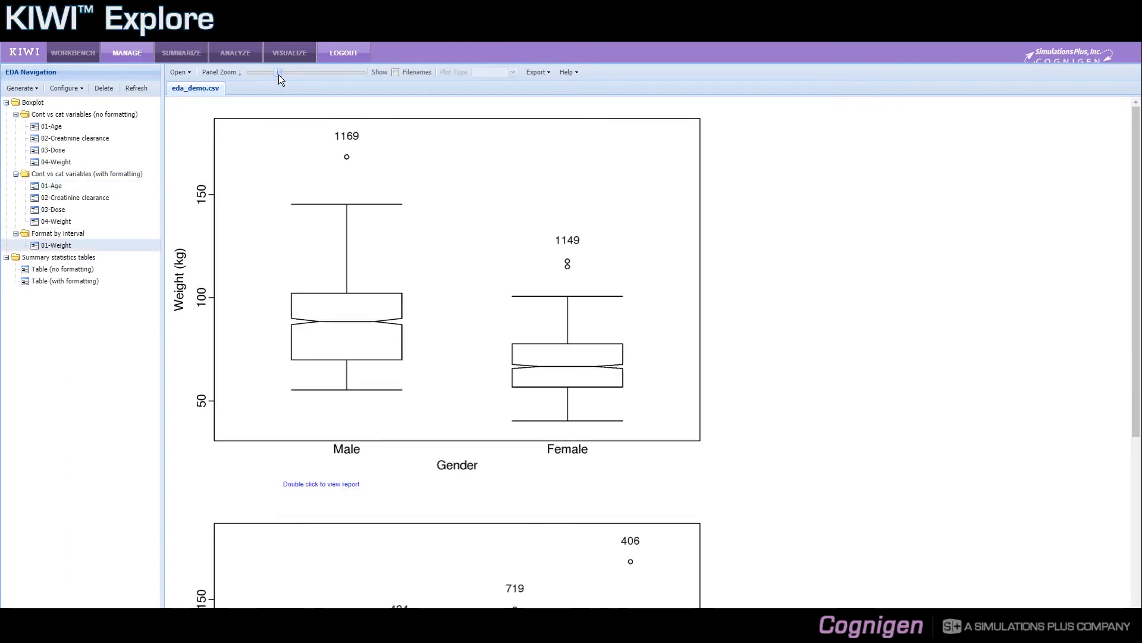
{"action": "left_click_drag", "start_coordinate": [274, 74], "coordinate": [267, 75]}
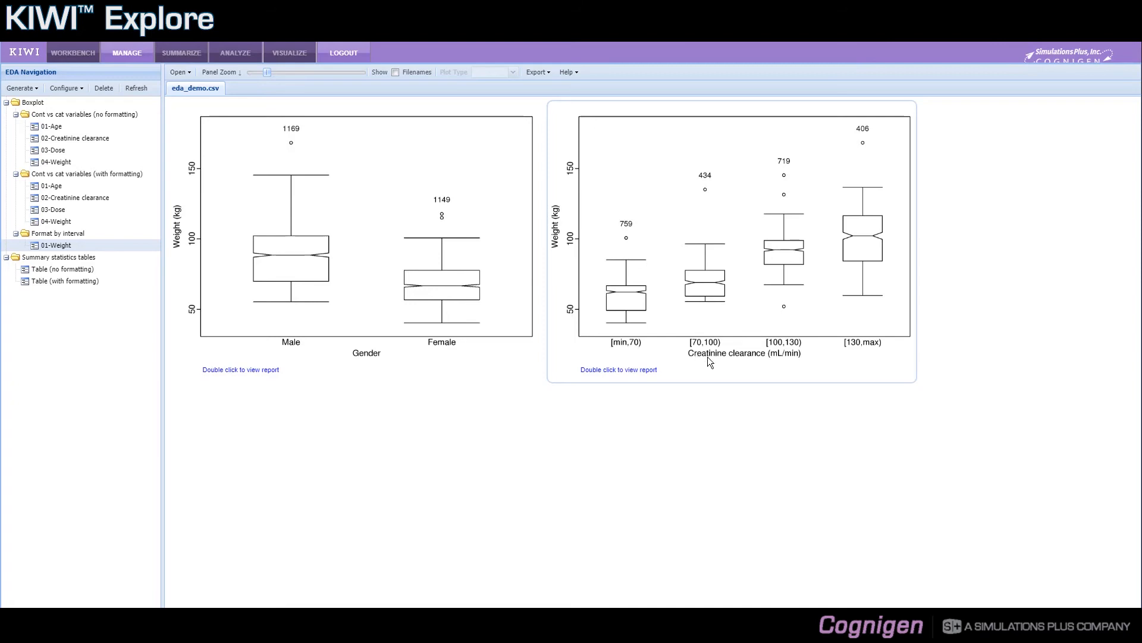
Check the variable categorization of eda_demo.csv and close it.
{"action": "left_click", "coordinate": [81, 90]}
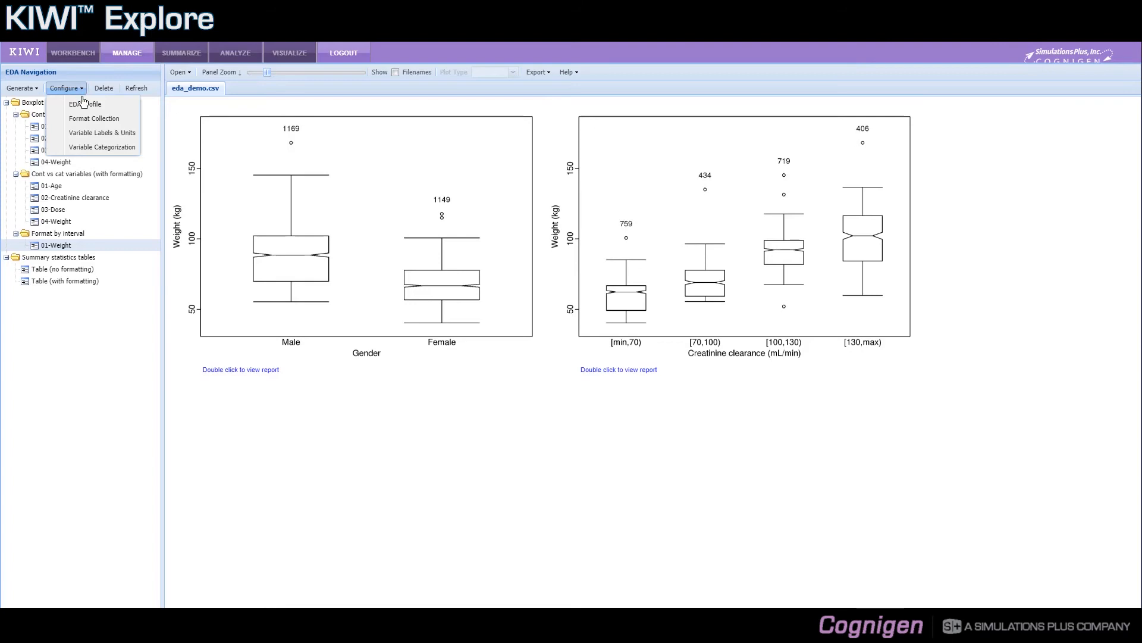
{"action": "left_click", "coordinate": [82, 149]}
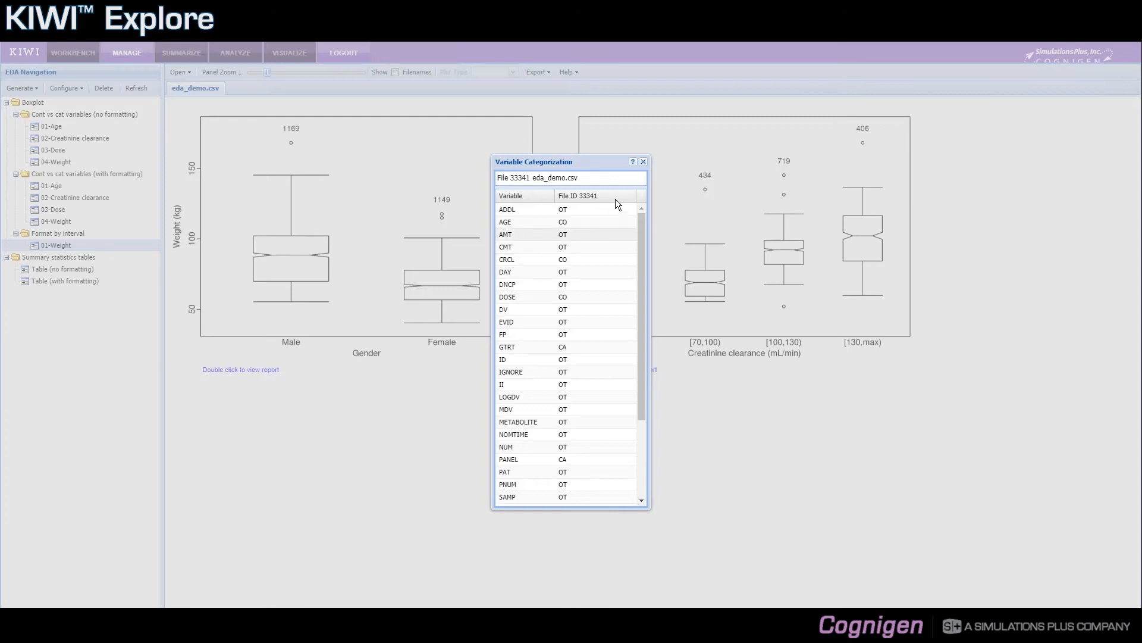
{"action": "left_click", "coordinate": [644, 162]}
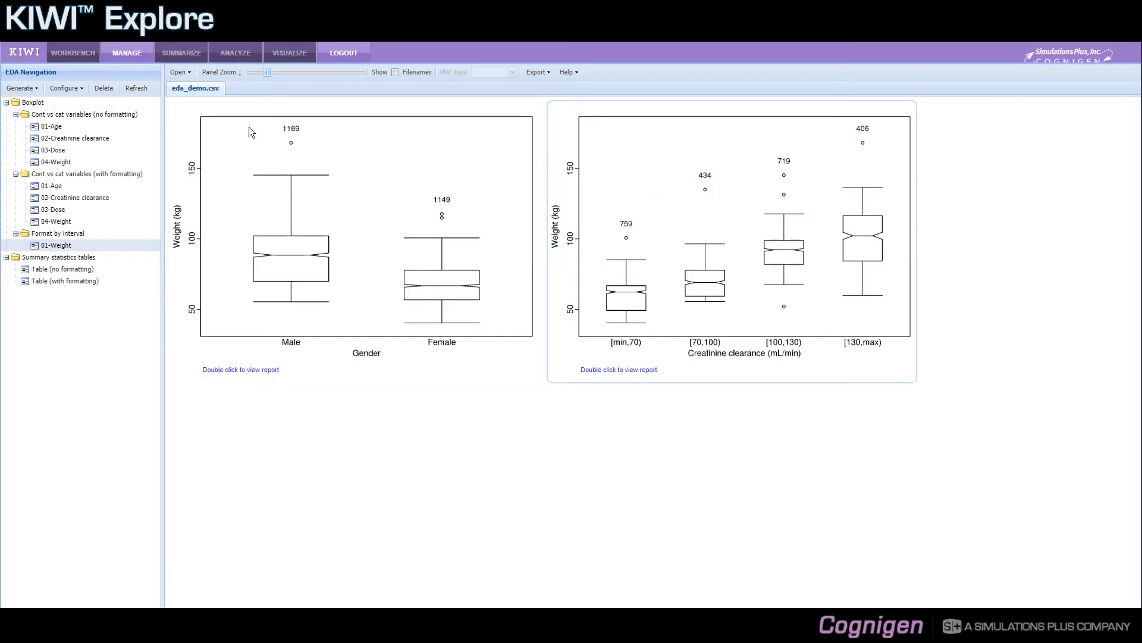
Check the covariables in the variable definition settings of the Format by interval boxplot profile, and close the settings.
{"action": "left_click", "coordinate": [82, 92]}
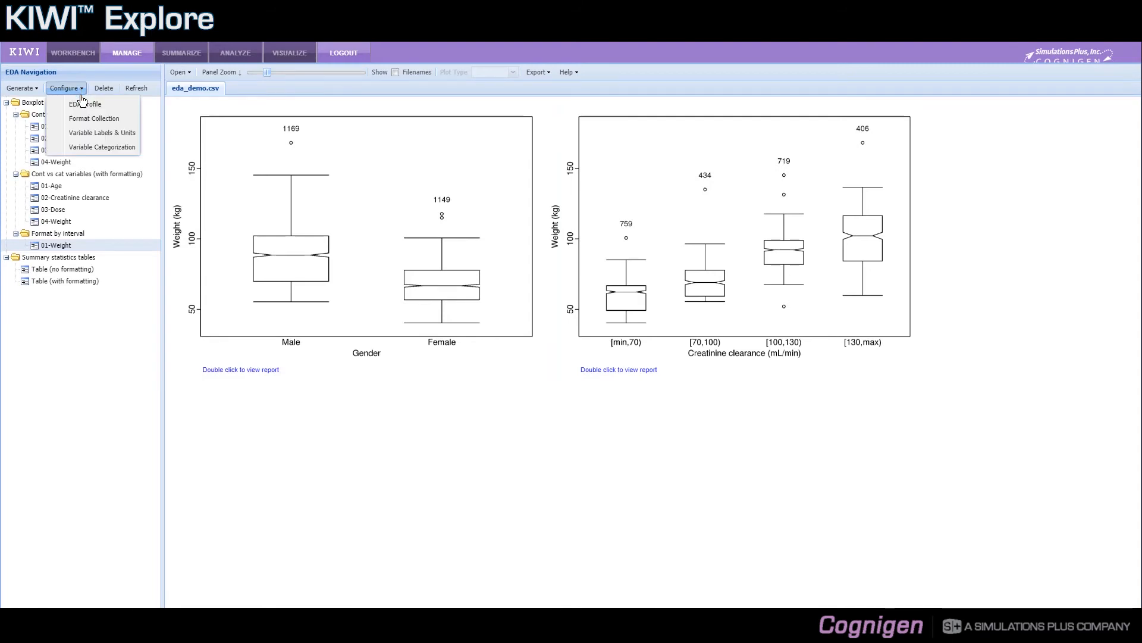
{"action": "left_click", "coordinate": [82, 105]}
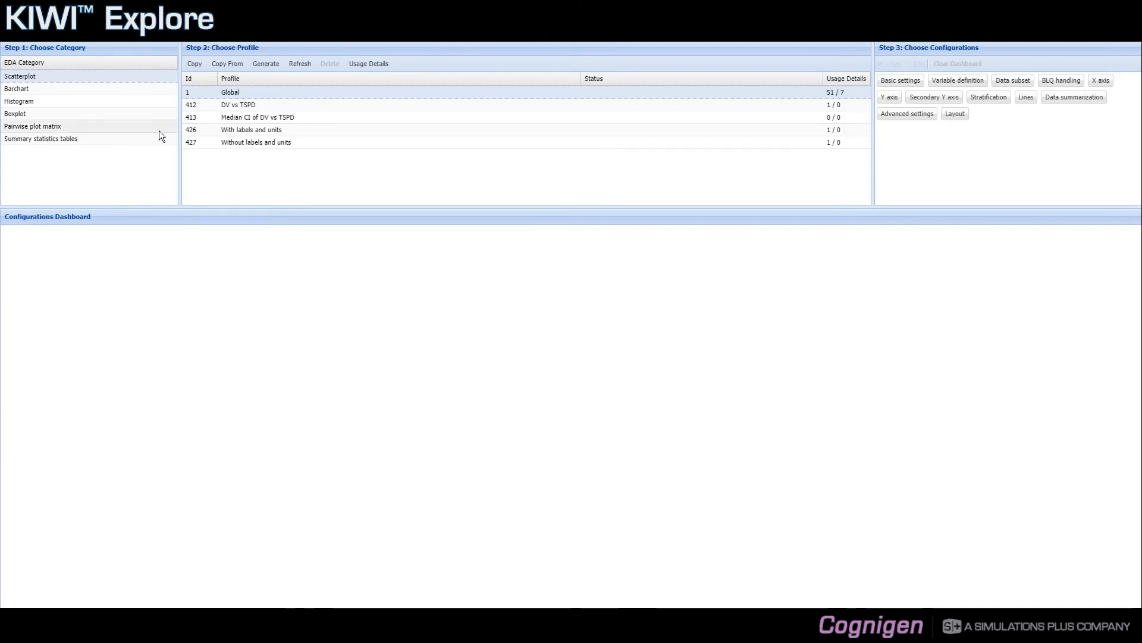
{"action": "left_click", "coordinate": [125, 115]}
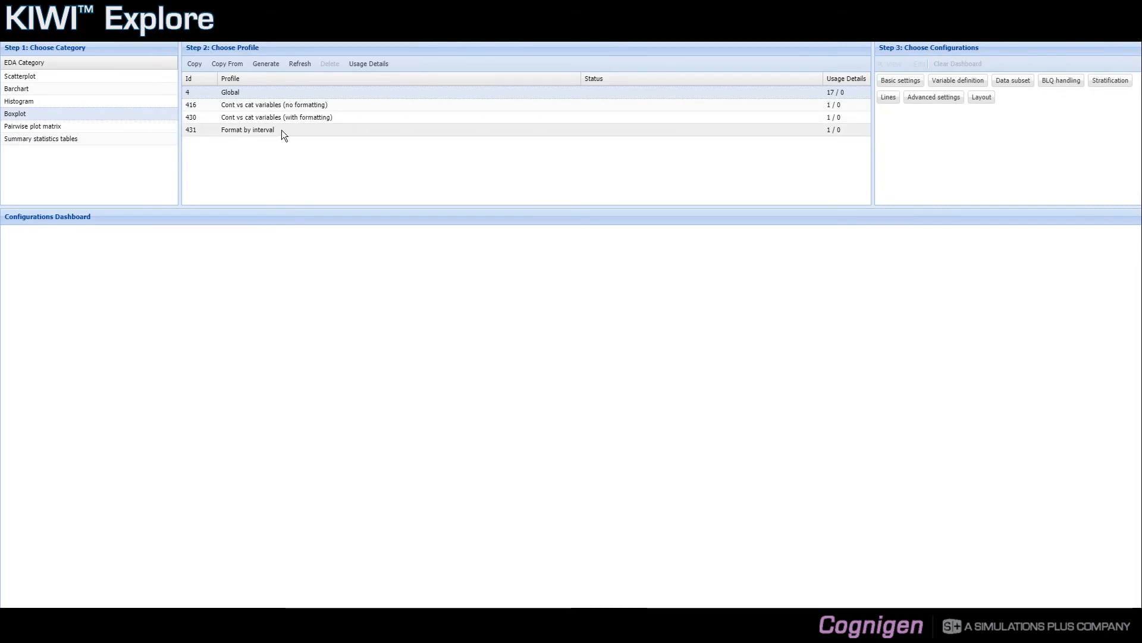
{"action": "left_click", "coordinate": [666, 132]}
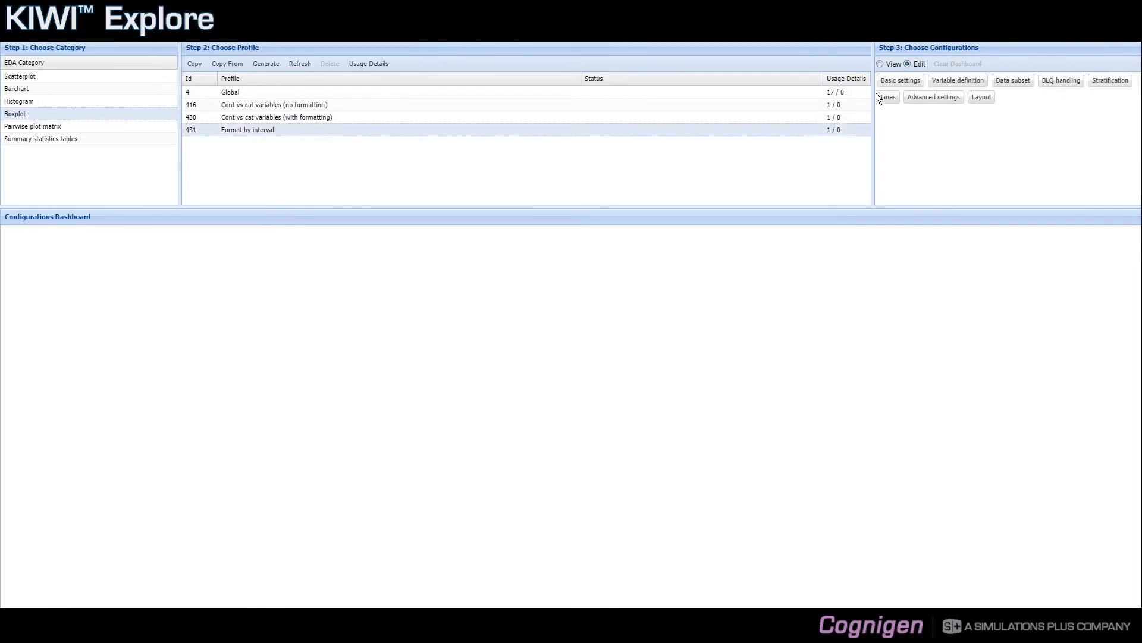
{"action": "left_click", "coordinate": [955, 87]}
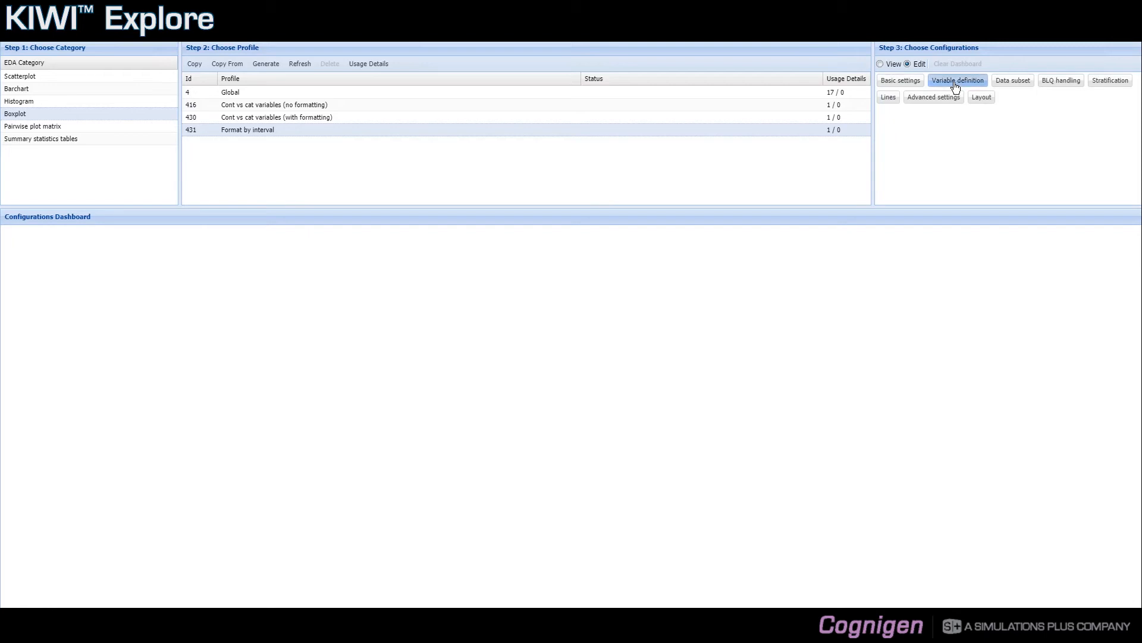
{"action": "left_click", "coordinate": [527, 435]}
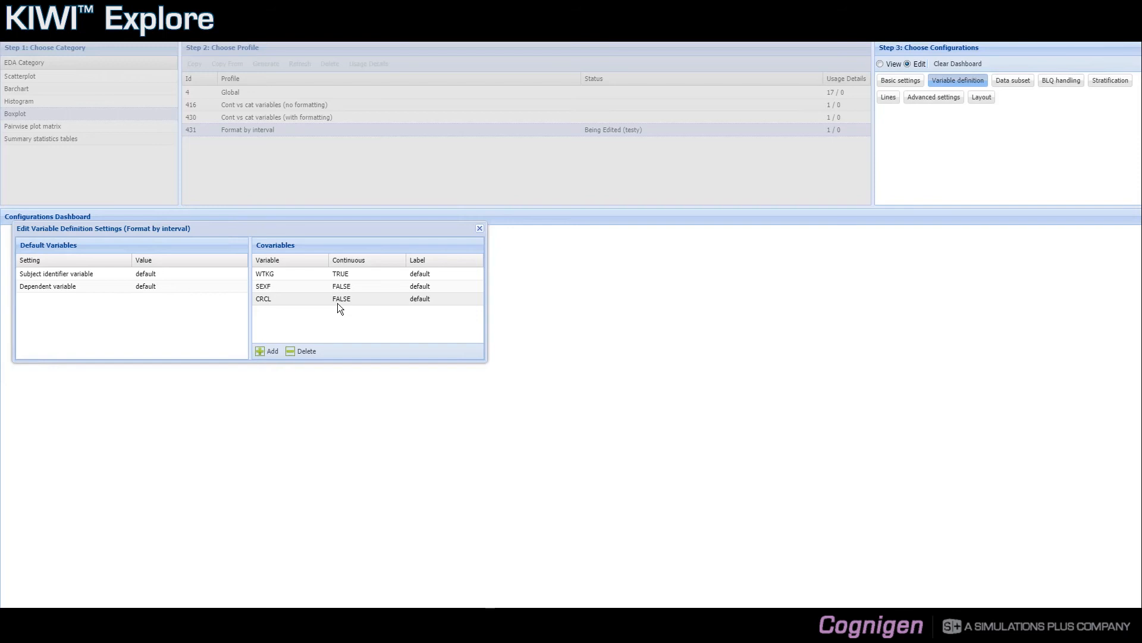
{"action": "left_click", "coordinate": [479, 230]}
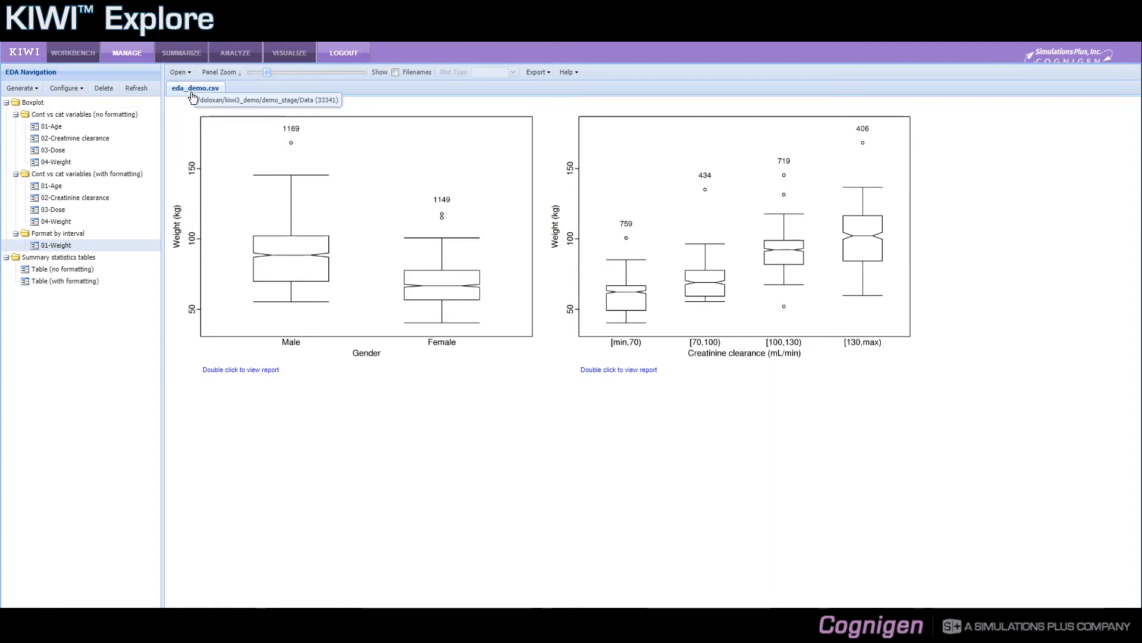
Return to the Demonstration project and list the exploration data files in doloxan/kiwi3_demo/demo_stage/Data.
{"action": "left_click", "coordinate": [138, 62]}
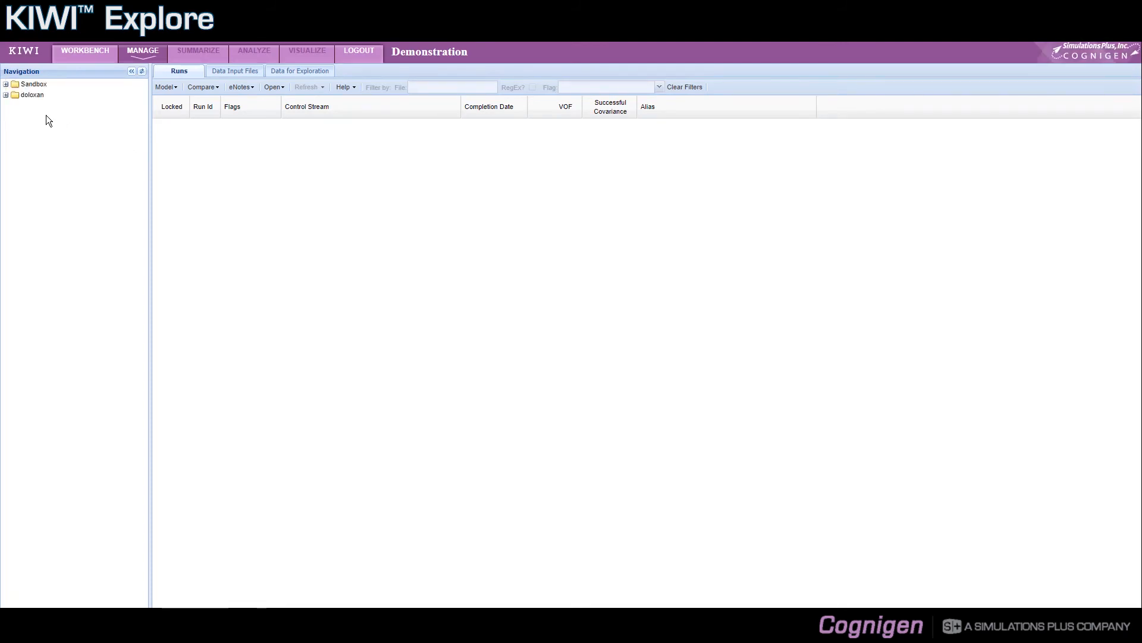
{"action": "left_click", "coordinate": [6, 95]}
{"action": "left_click", "coordinate": [15, 105]}
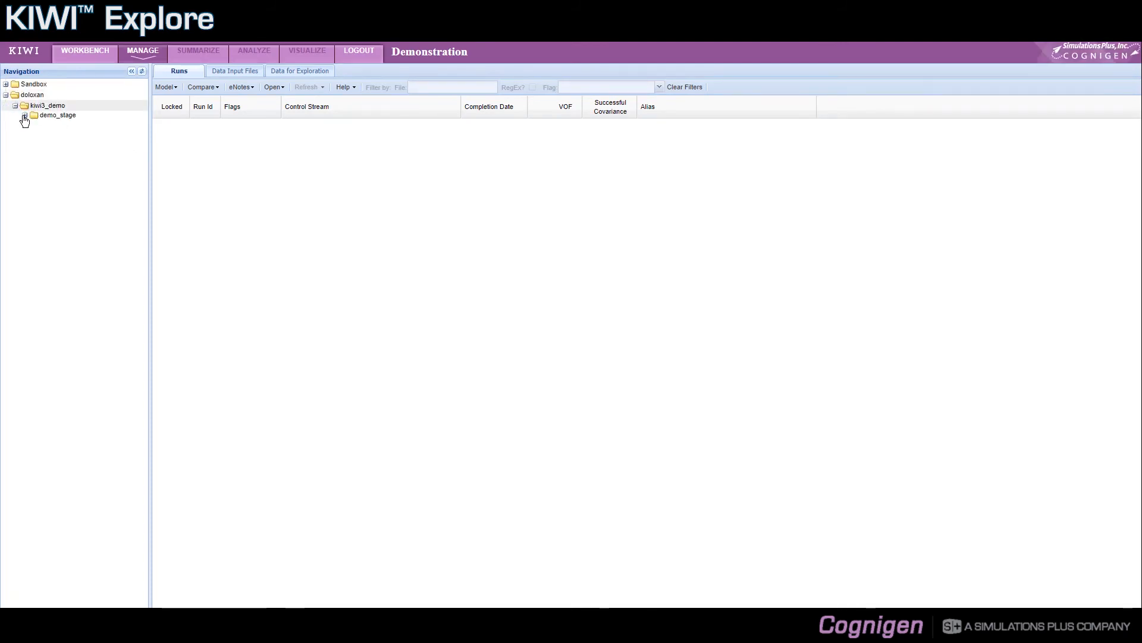
{"action": "left_click", "coordinate": [25, 116]}
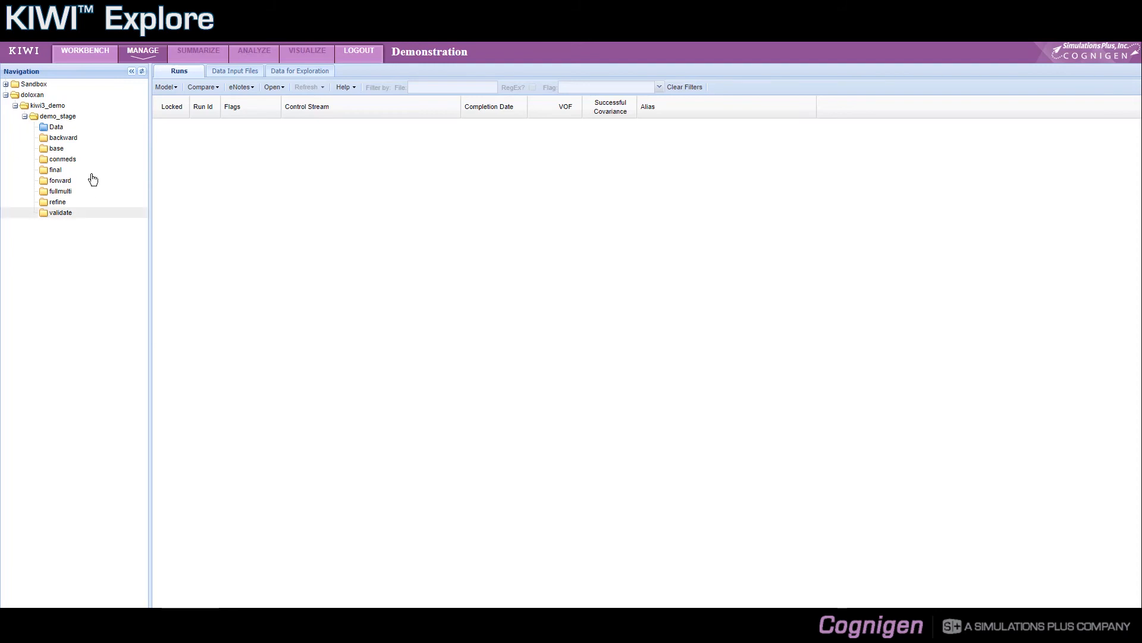
{"action": "left_click", "coordinate": [57, 128]}
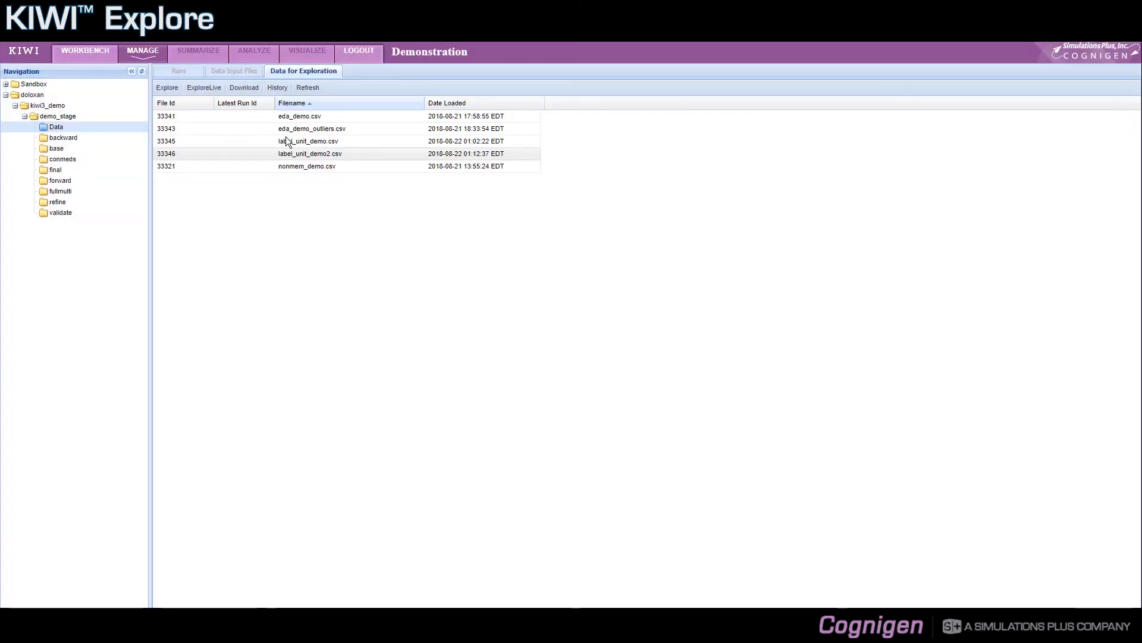
Open label_unit_demo.csv for exploration and access its format collection configuration.
{"action": "left_click", "coordinate": [303, 144]}
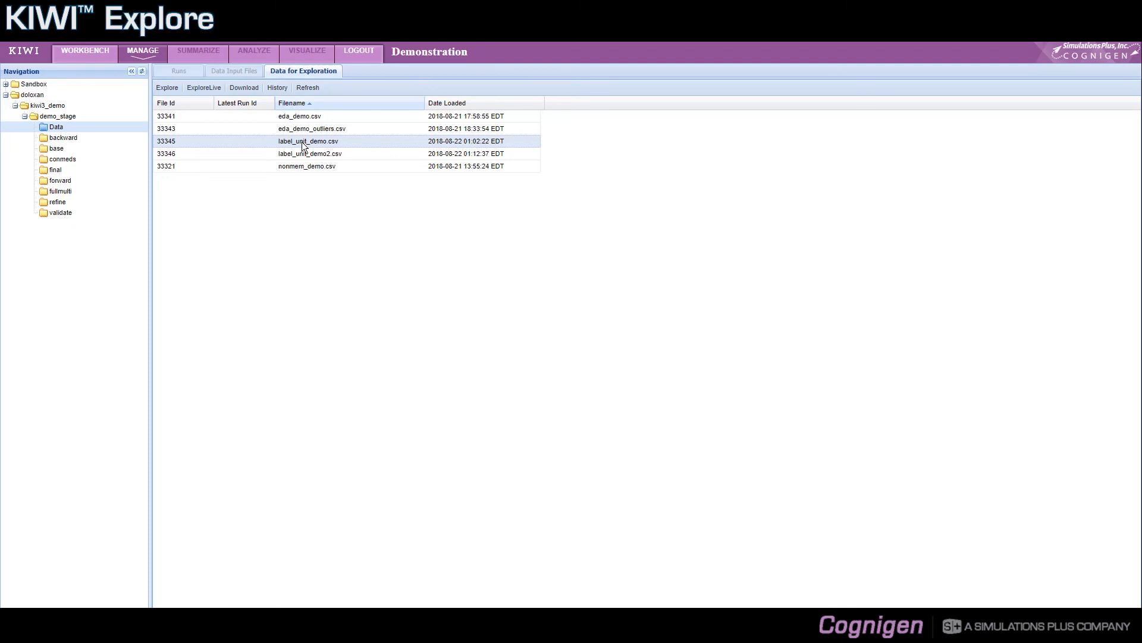
{"action": "right_click", "coordinate": [303, 144]}
{"action": "left_click", "coordinate": [318, 152]}
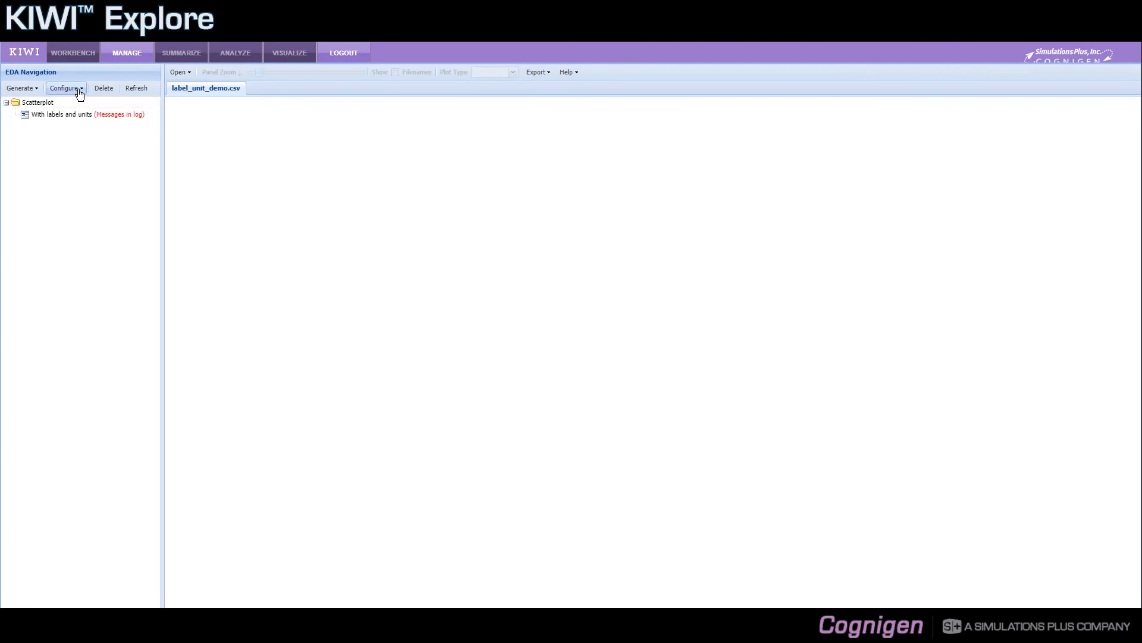
{"action": "left_click", "coordinate": [80, 93]}
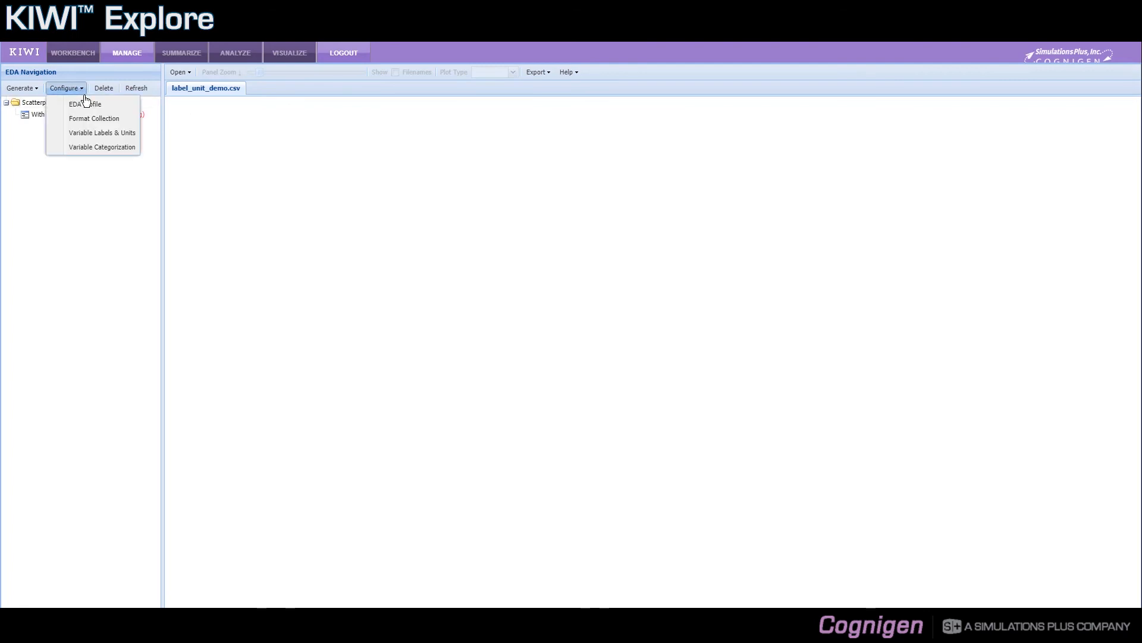
{"action": "left_click", "coordinate": [106, 121]}
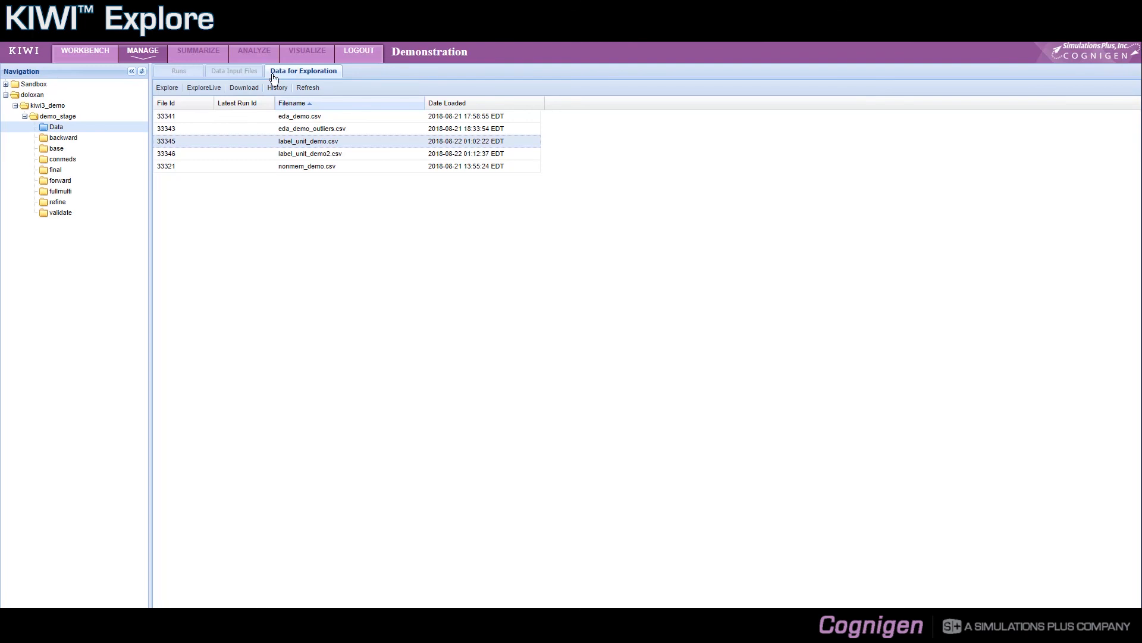
Open the base-2cmt-model-01.ctl run from the base folder in Visualize.
{"action": "left_click", "coordinate": [83, 150]}
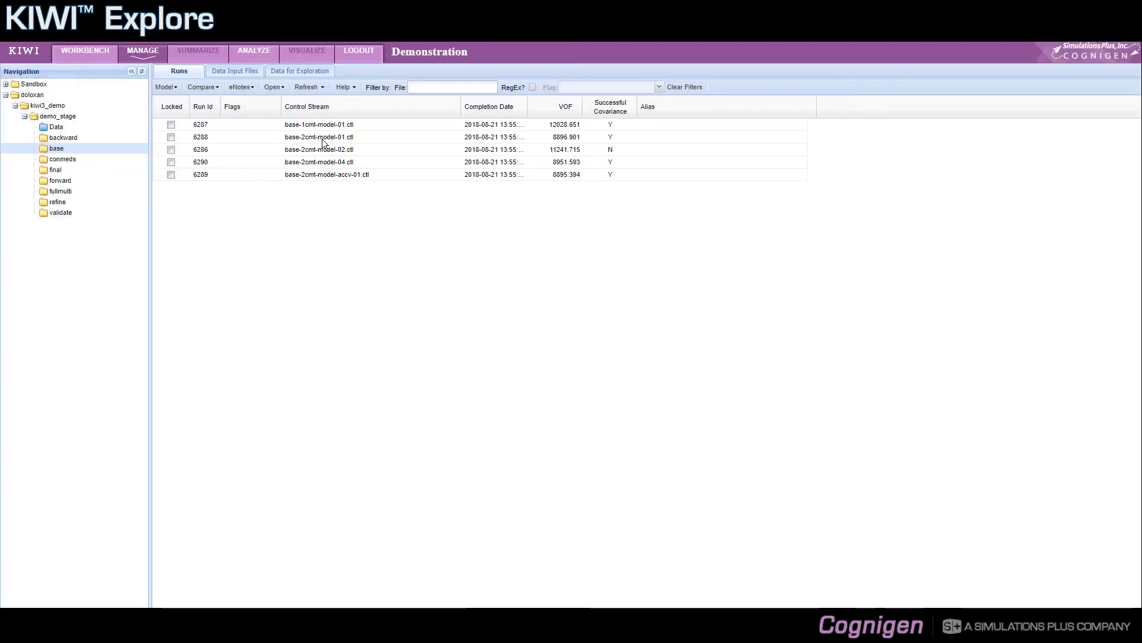
{"action": "left_click", "coordinate": [322, 139]}
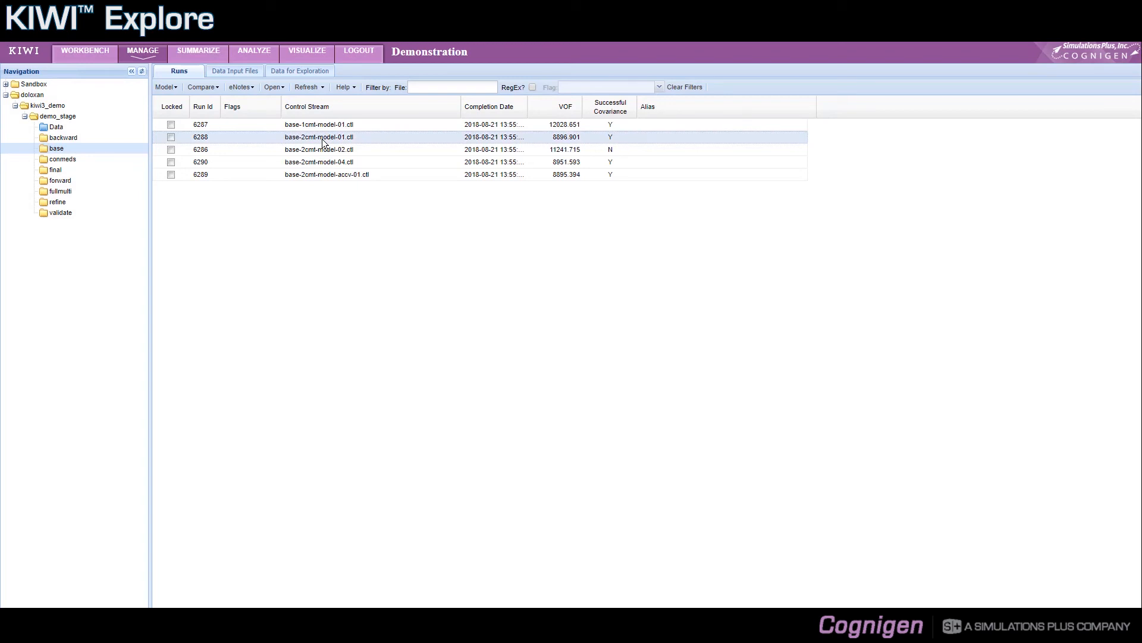
{"action": "right_click", "coordinate": [324, 143]}
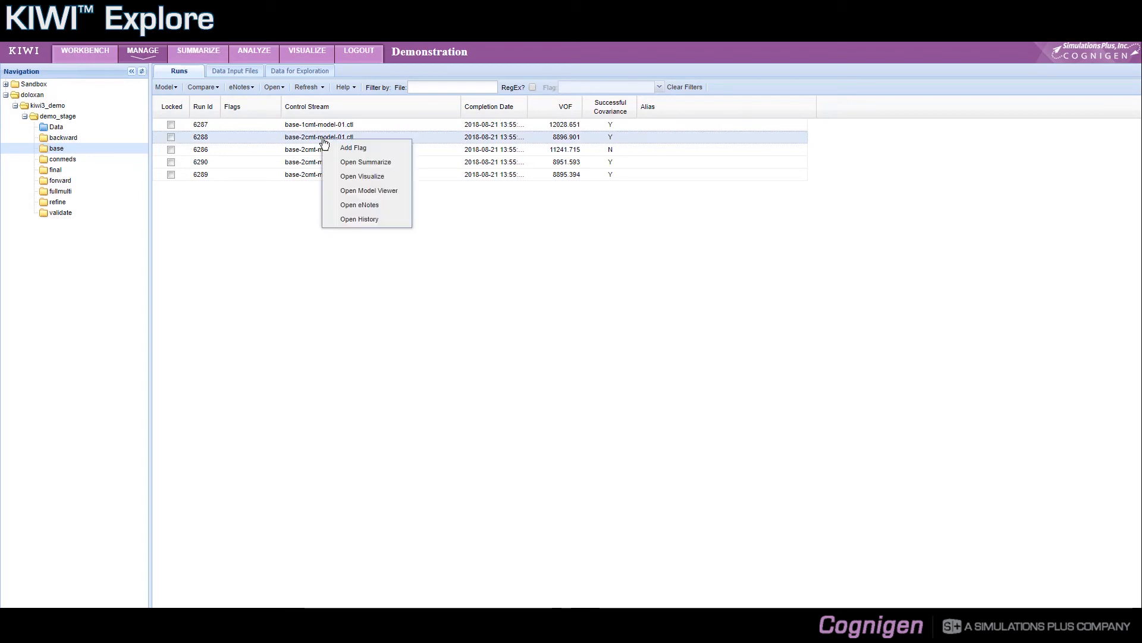
{"action": "left_click", "coordinate": [353, 177]}
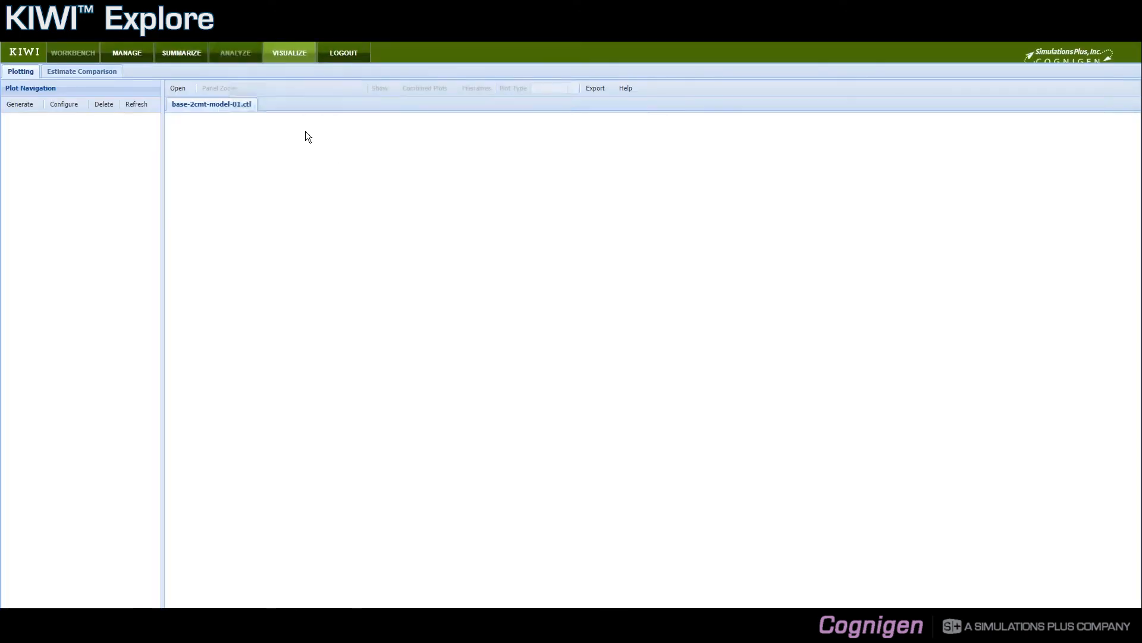
View the format collections available for the model run's plots, and close the Format Collection Manager.
{"action": "left_click", "coordinate": [83, 104]}
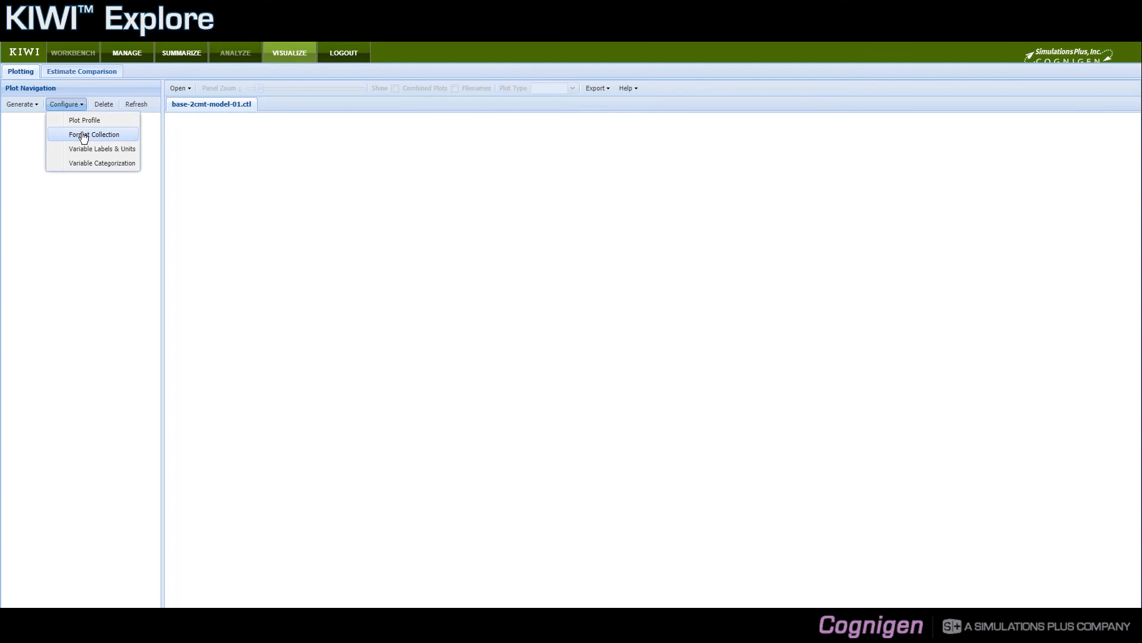
{"action": "left_click", "coordinate": [84, 133]}
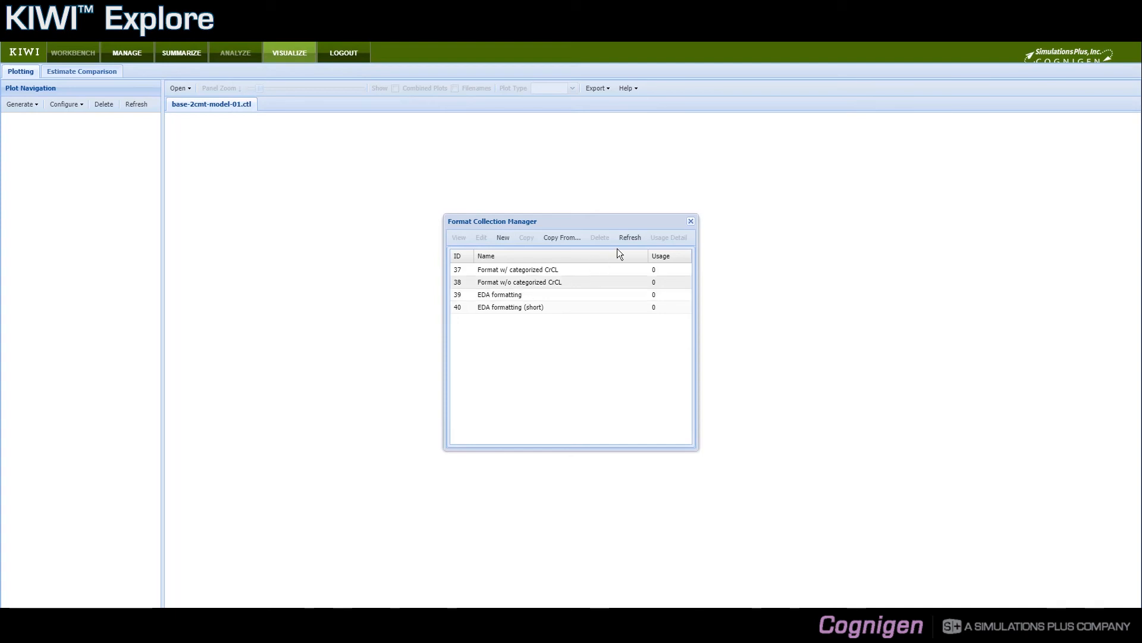
{"action": "left_click", "coordinate": [690, 222]}
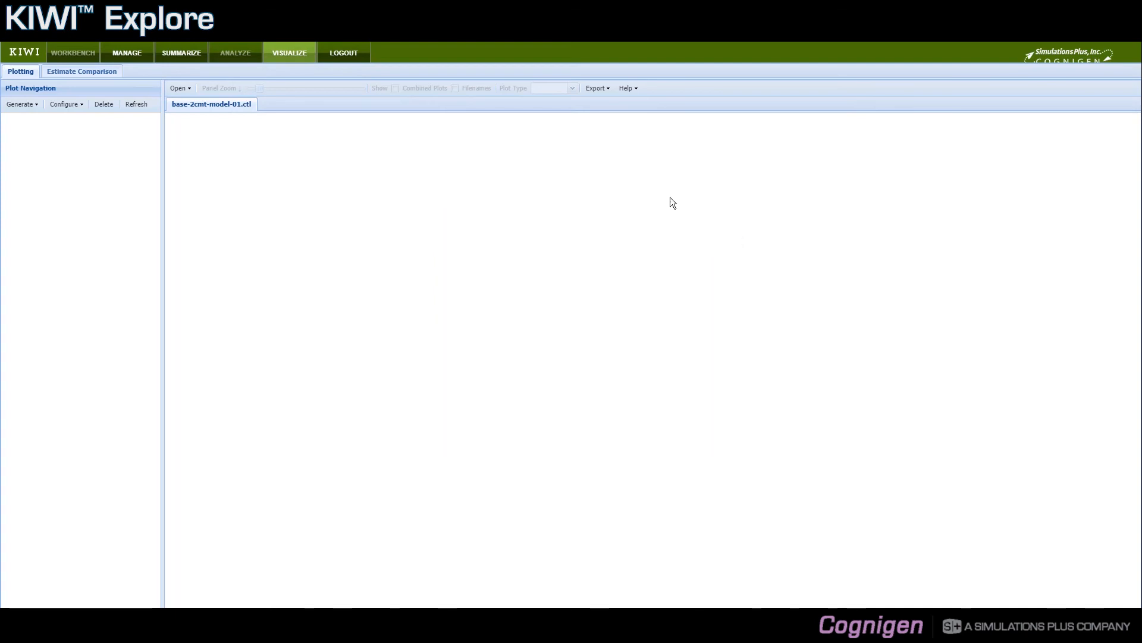